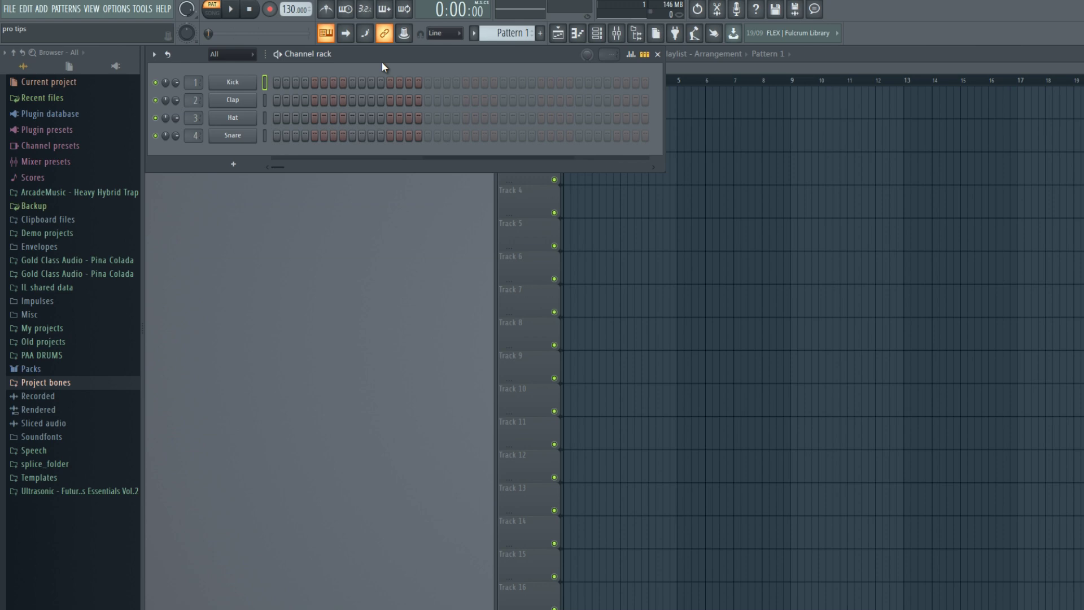
Program the pattern with Snare hits on steps 1, 5, 9 and 13 and Hat hits on steps 3, 7, 11 and 15.
{"action": "left_click", "coordinate": [80, 382]}
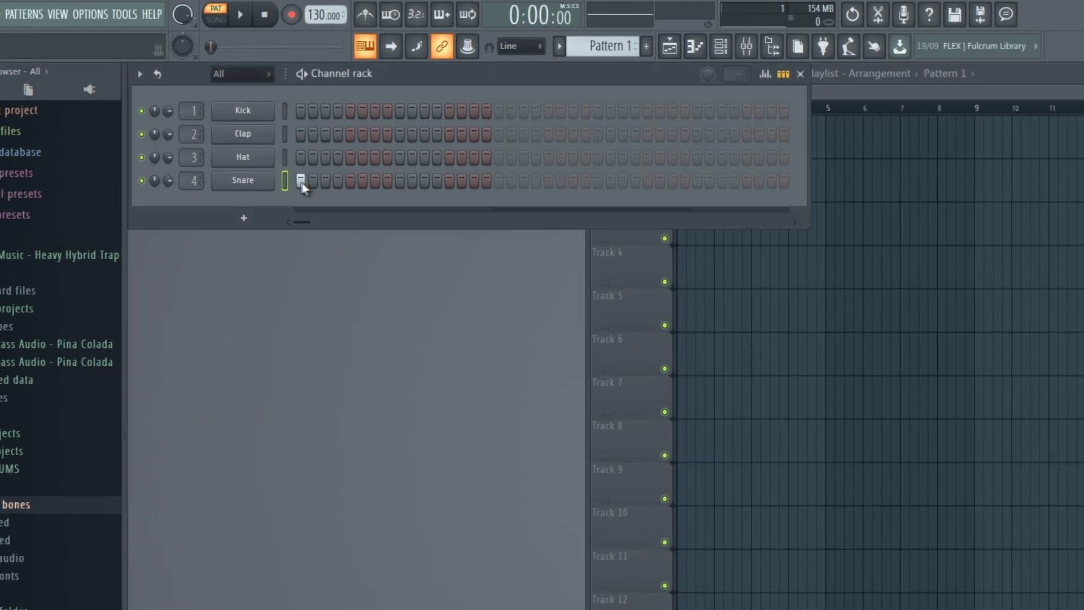
{"action": "left_click", "coordinate": [350, 181]}
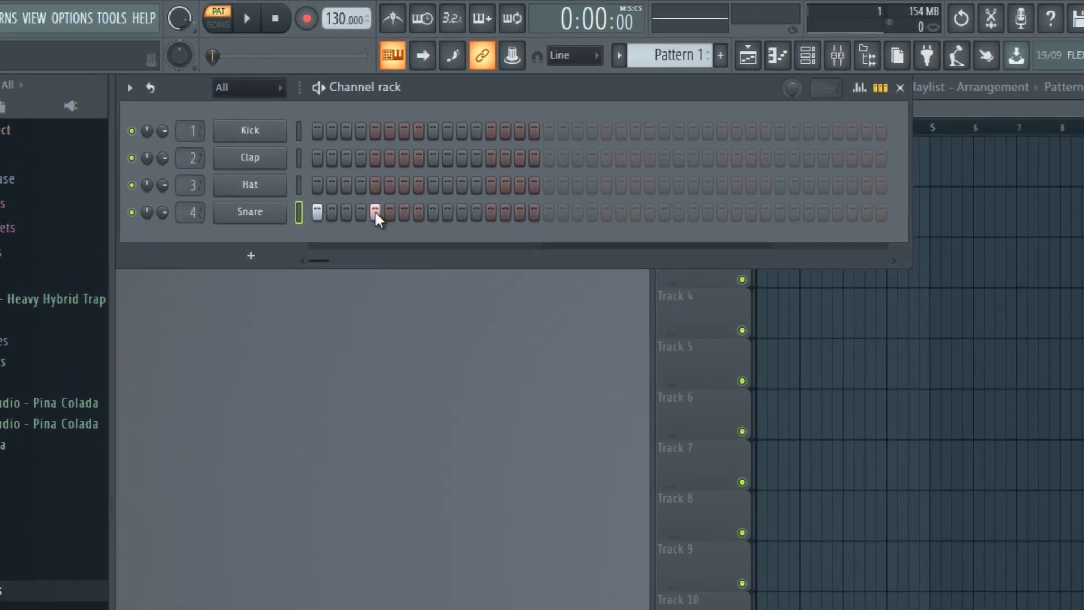
{"action": "left_click", "coordinate": [400, 180]}
{"action": "left_click", "coordinate": [450, 181]}
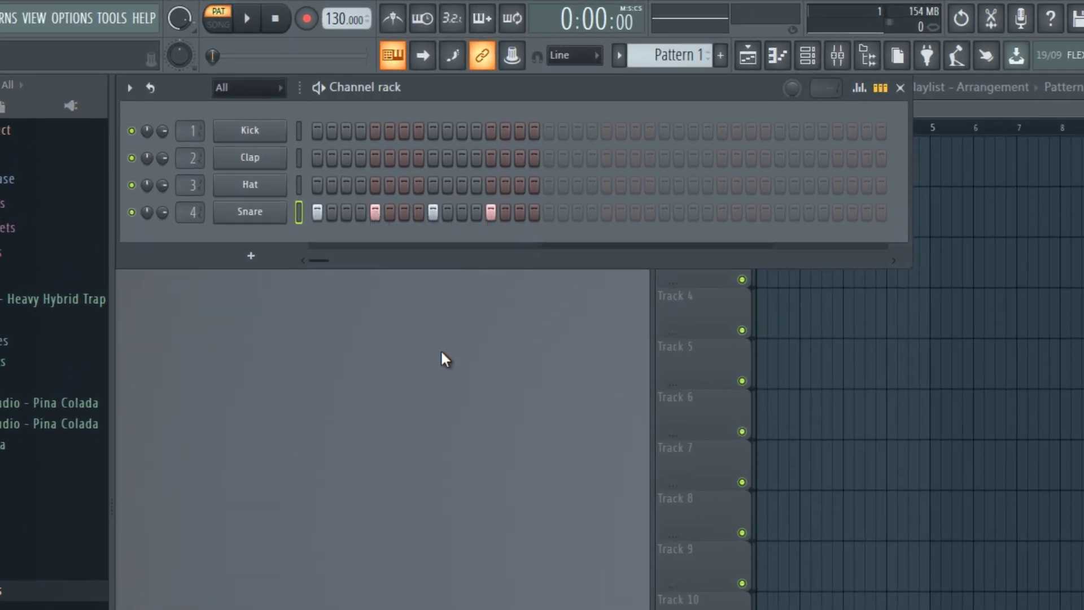
{"action": "left_click", "coordinate": [346, 185]}
{"action": "left_click", "coordinate": [403, 185]}
{"action": "left_click", "coordinate": [462, 185]}
{"action": "left_click", "coordinate": [519, 185]}
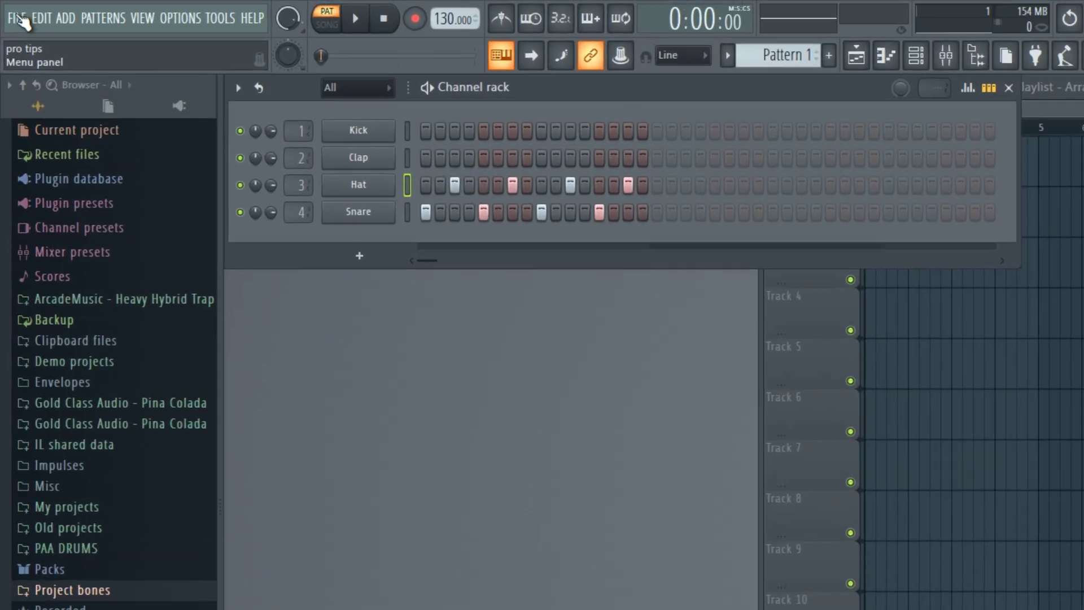
Export the current project as project bones.
{"action": "left_click", "coordinate": [12, 8]}
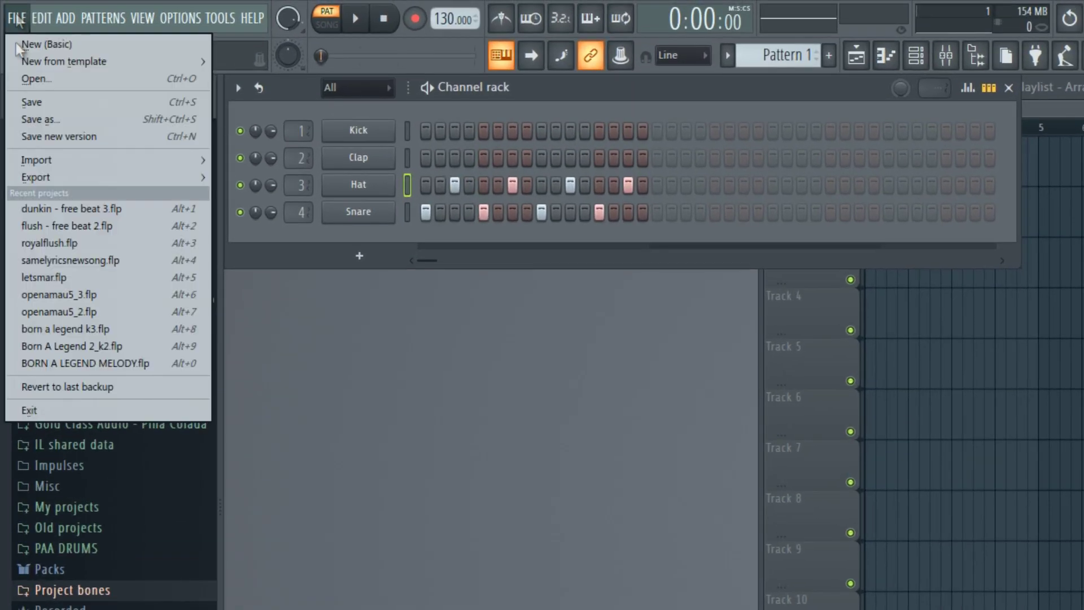
{"action": "mouse_move", "coordinate": [133, 177]}
{"action": "left_click", "coordinate": [277, 281]}
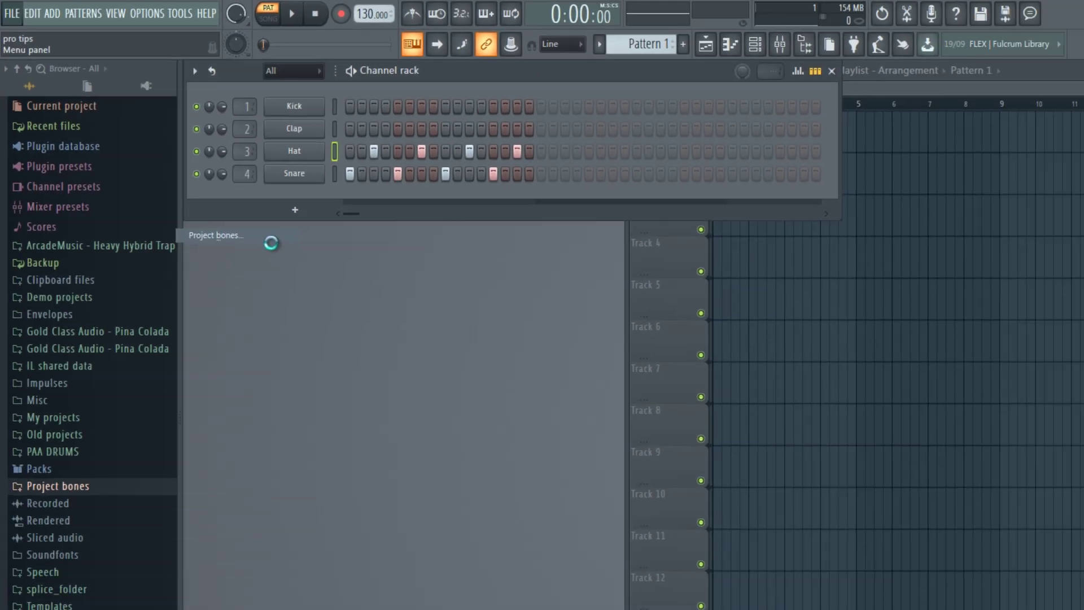
Examine the Project bones folder in the file browser.
{"action": "left_click", "coordinate": [148, 592]}
{"action": "left_click", "coordinate": [149, 593]}
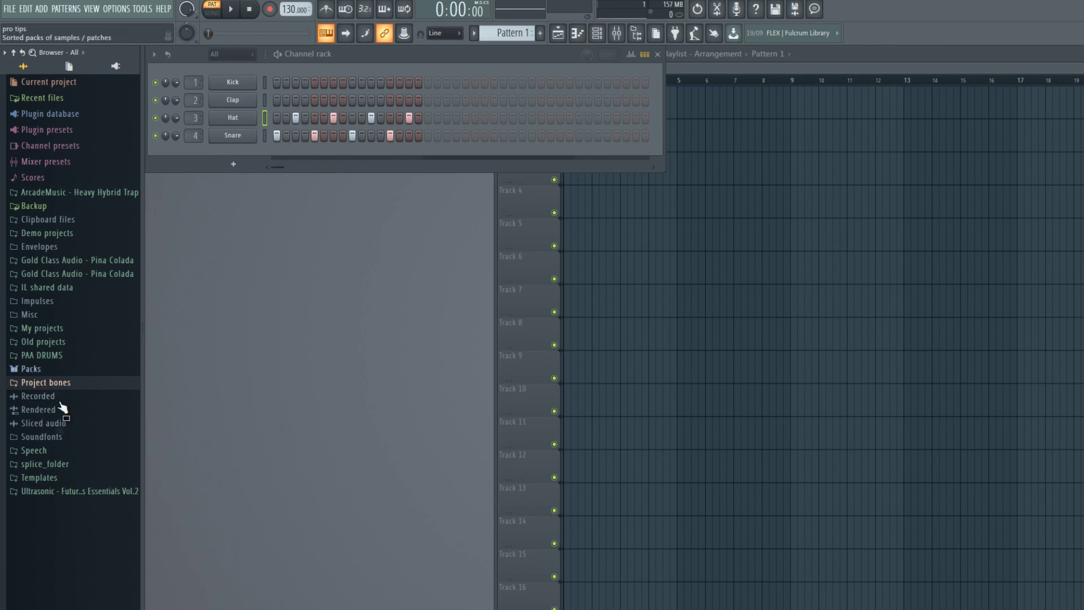
{"action": "left_click", "coordinate": [65, 383]}
{"action": "left_click_drag", "start_coordinate": [135, 398], "coordinate": [135, 542]}
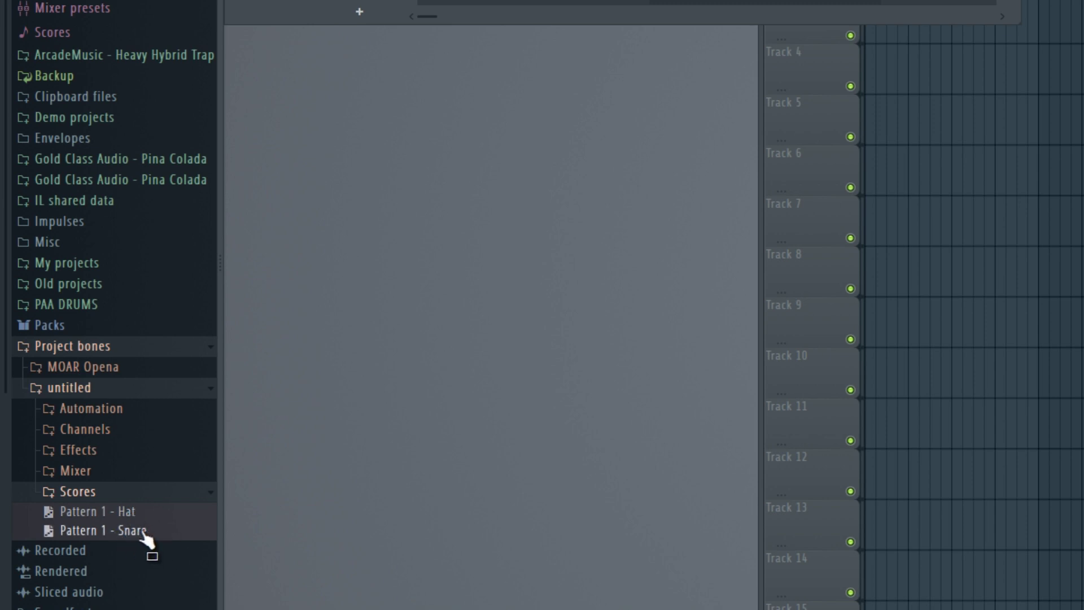
{"action": "left_click", "coordinate": [93, 349]}
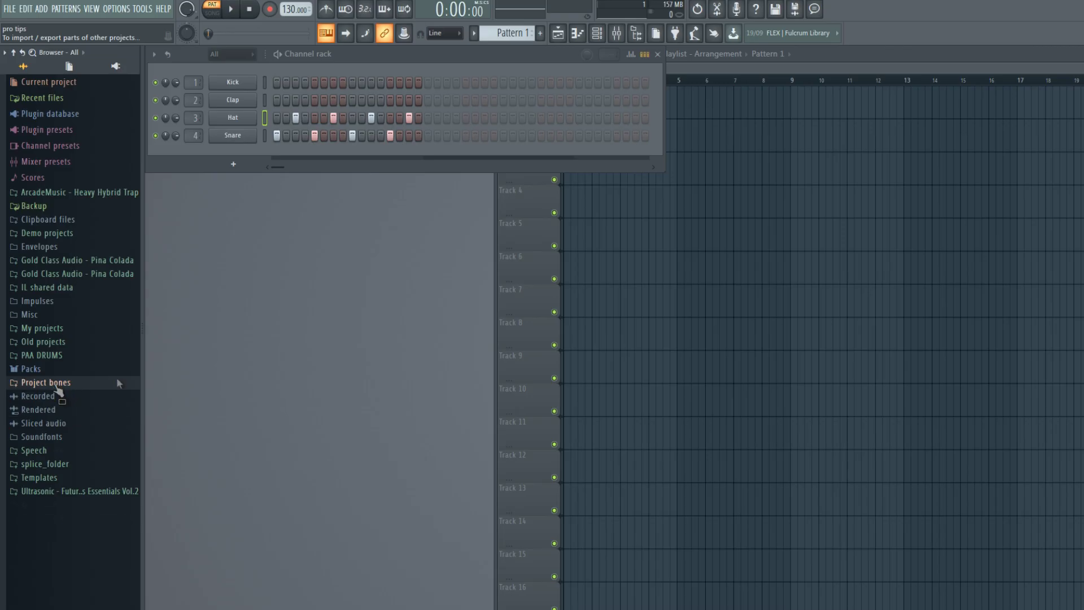
Switch to the Moar Opena project window and look through the untitled entry inside Project bones.
{"action": "mouse_move", "coordinate": [257, 604]}
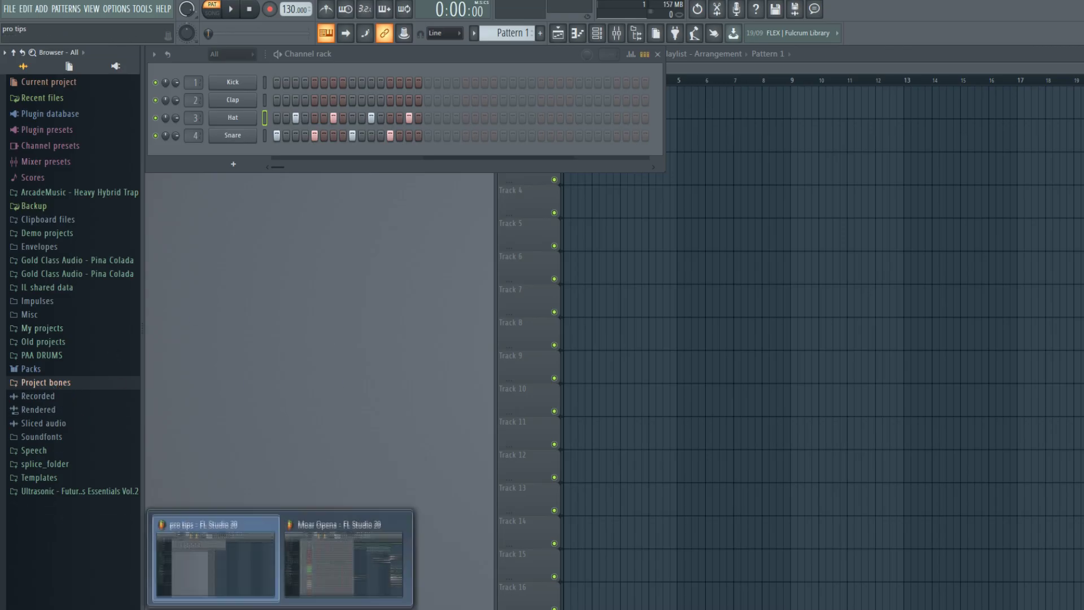
{"action": "left_click", "coordinate": [344, 568]}
{"action": "scroll", "coordinate": [753, 83], "scroll_direction": "down", "scroll_amount": 5}
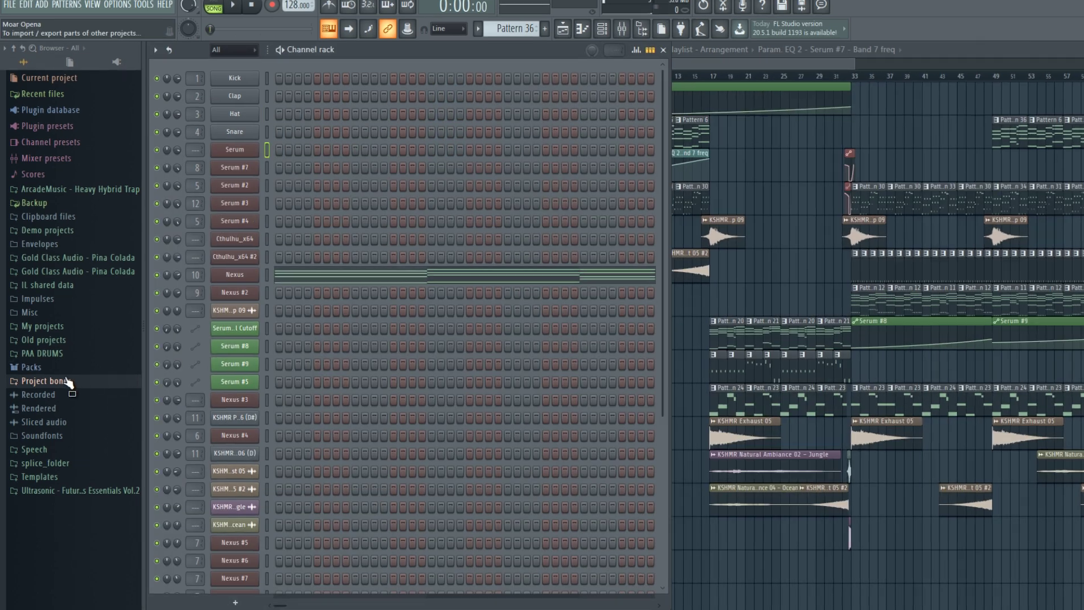
{"action": "left_click", "coordinate": [70, 384]}
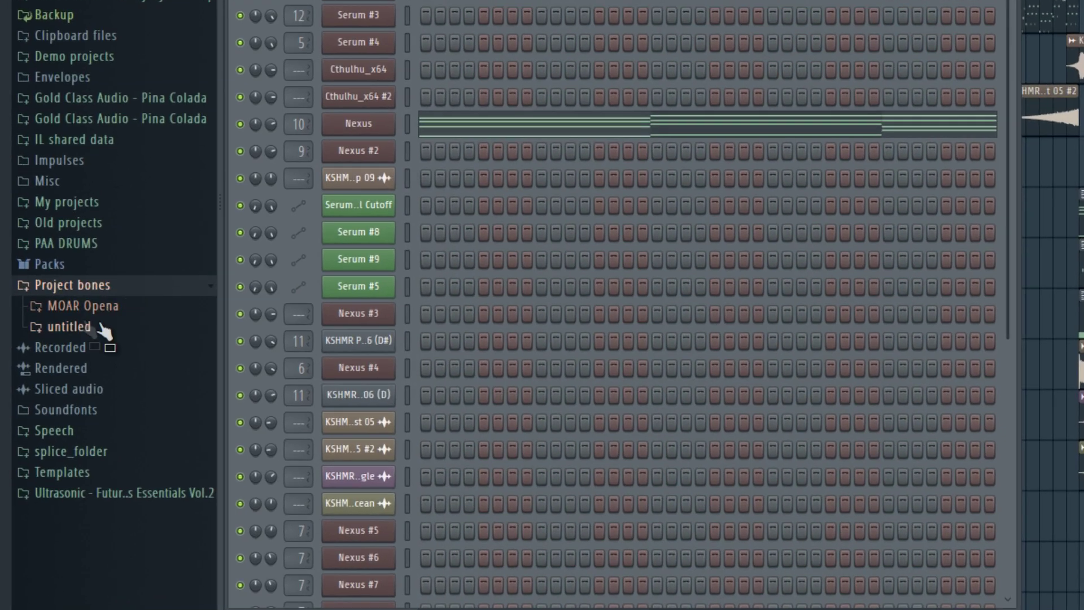
{"action": "left_click", "coordinate": [111, 348]}
{"action": "left_click", "coordinate": [107, 433]}
{"action": "left_click_drag", "start_coordinate": [96, 447], "coordinate": [386, 0]}
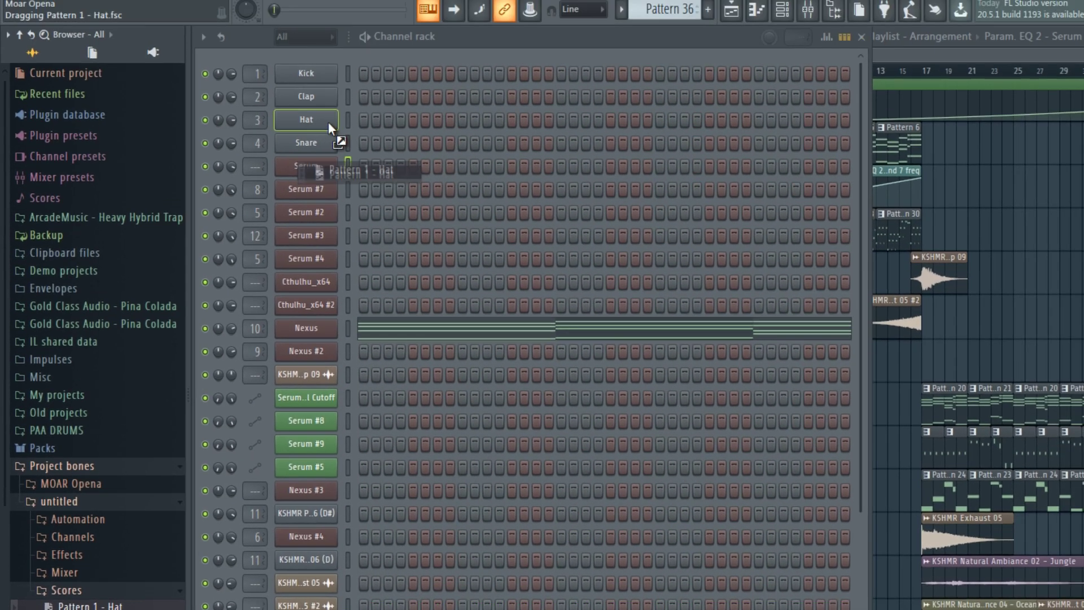
{"action": "left_click_drag", "start_coordinate": [328, 121], "coordinate": [320, 157]}
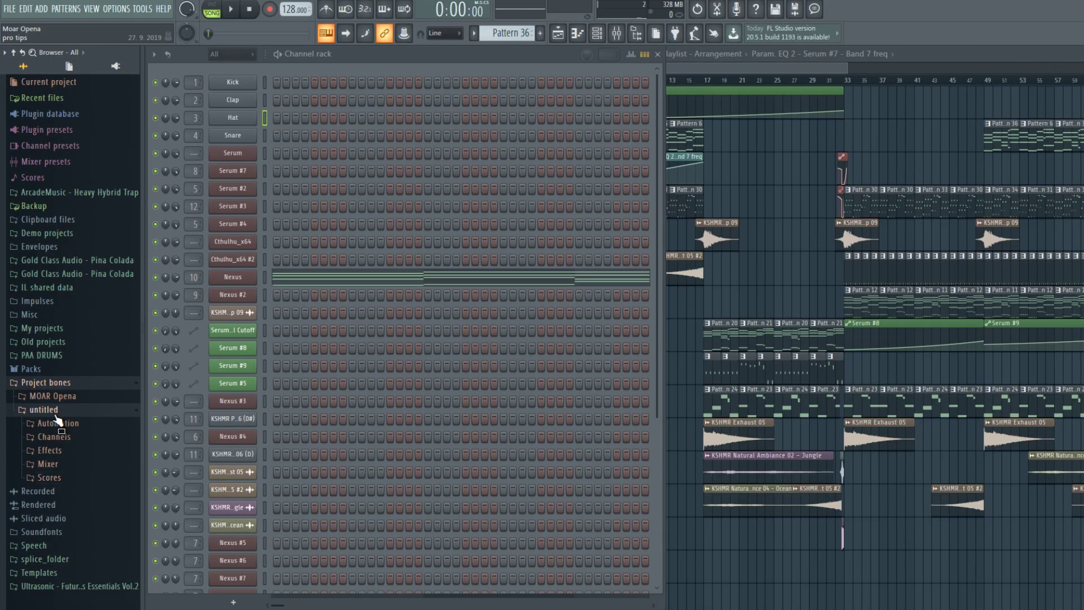
Expand the MOAR Opena bones and examine the pattern scores stored in its Scores folder.
{"action": "left_click", "coordinate": [74, 526]}
{"action": "left_click", "coordinate": [84, 510]}
{"action": "left_click", "coordinate": [68, 464]}
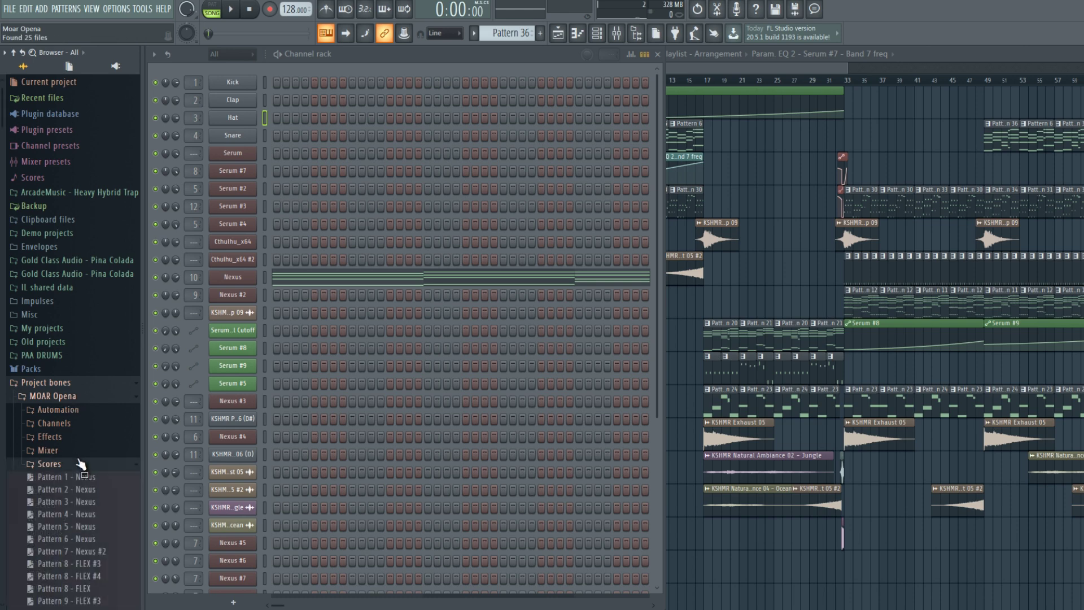
{"action": "scroll", "coordinate": [91, 432], "scroll_direction": "down", "scroll_amount": 4}
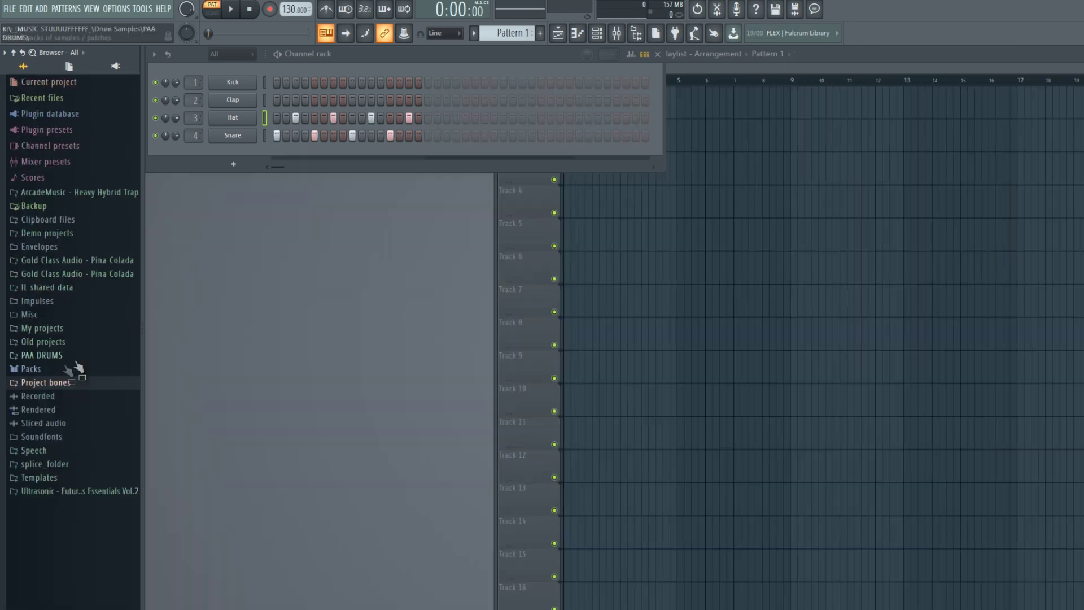
Switch to the pro tips project and try adding the Pattern 3 - Nexus score from MOAR Opena's bones to the channel rack.
{"action": "left_click", "coordinate": [67, 384]}
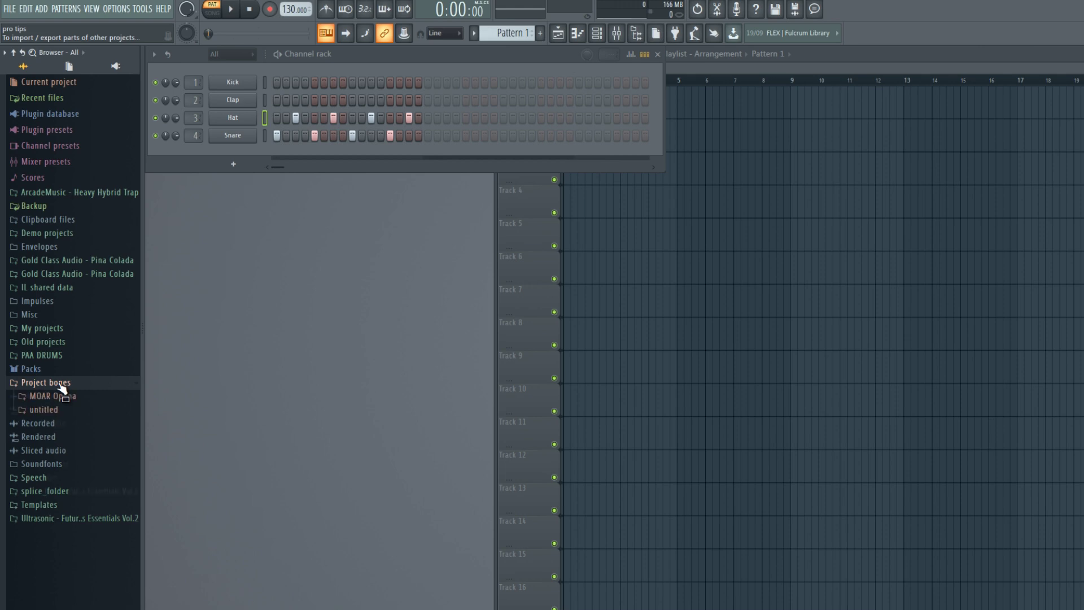
{"action": "left_click", "coordinate": [68, 395]}
{"action": "left_click", "coordinate": [72, 463]}
{"action": "left_click_drag", "start_coordinate": [74, 466], "coordinate": [302, 162]}
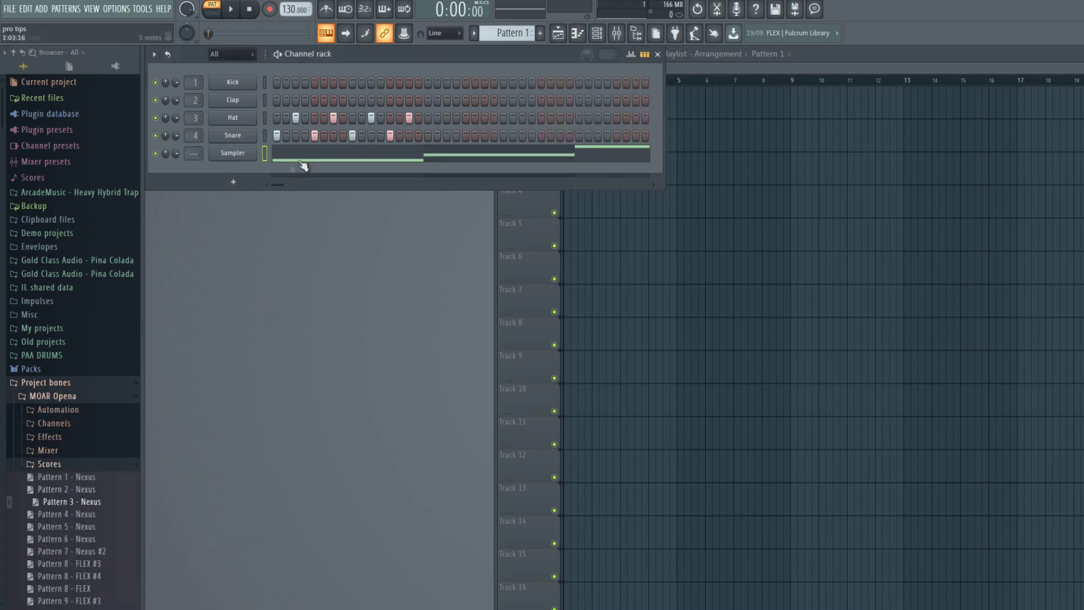
{"action": "left_click", "coordinate": [77, 464]}
{"action": "key", "text": "ctrl+z"}
Examine the Audio and Unsorted folders in MOAR Opena's Channels bones and collapse the Project bones folder.
{"action": "left_click", "coordinate": [75, 425]}
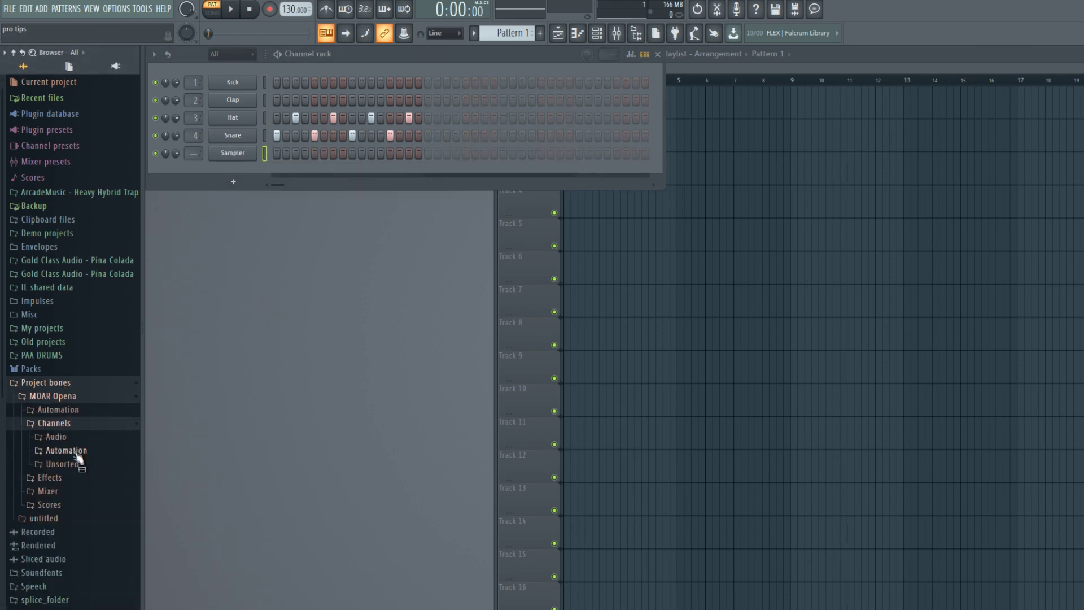
{"action": "left_click", "coordinate": [74, 438]}
{"action": "left_click", "coordinate": [79, 476]}
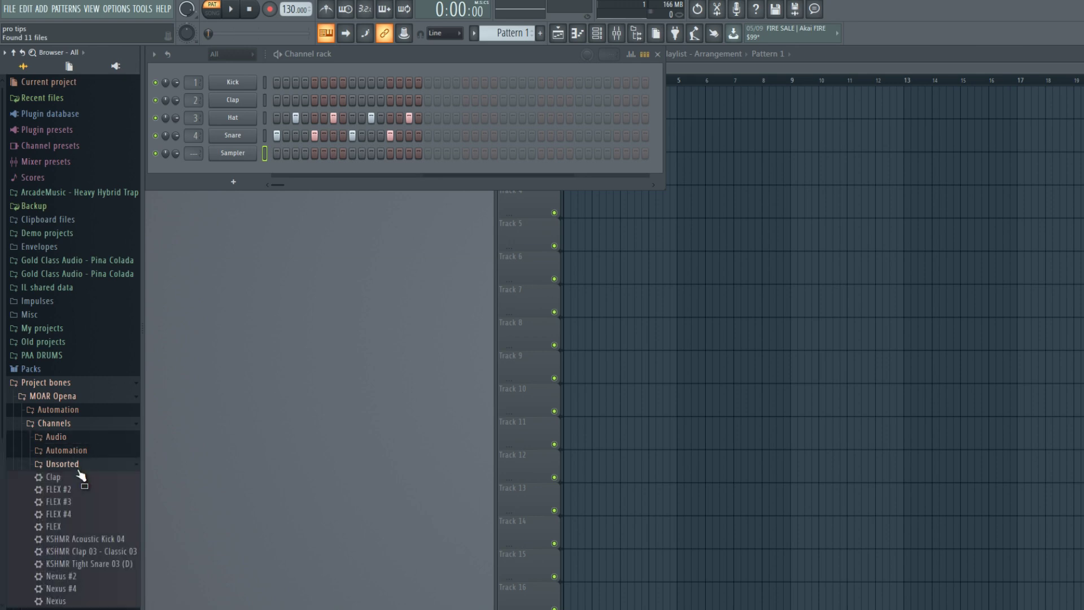
{"action": "left_click", "coordinate": [65, 423]}
{"action": "left_click", "coordinate": [56, 397]}
{"action": "left_click", "coordinate": [52, 384]}
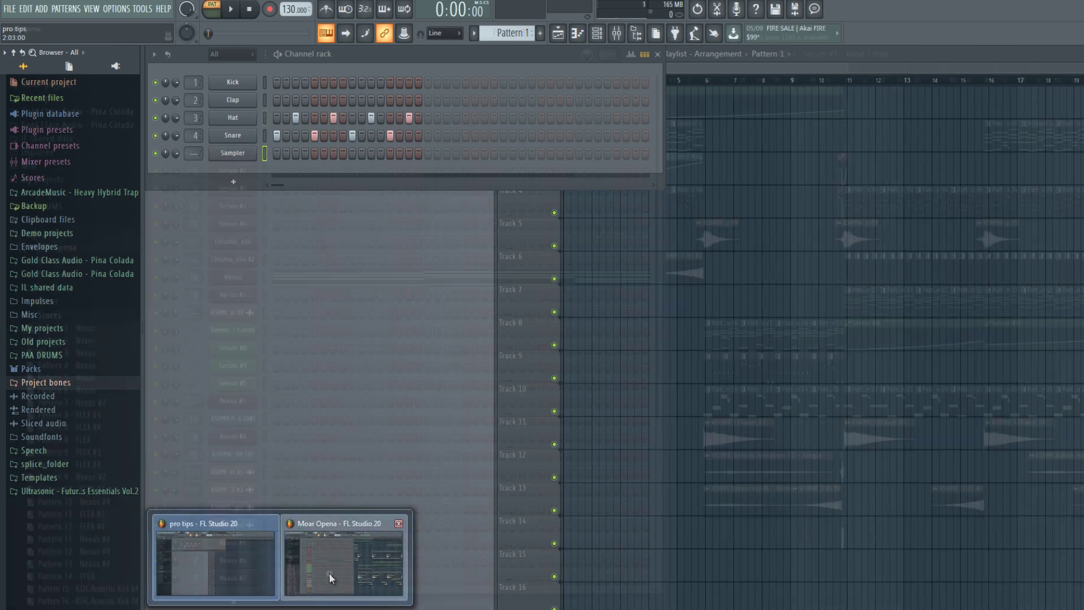
Check the Auto close option in the audio settings of both the Moar Opena and pro tips projects.
{"action": "left_click", "coordinate": [330, 574]}
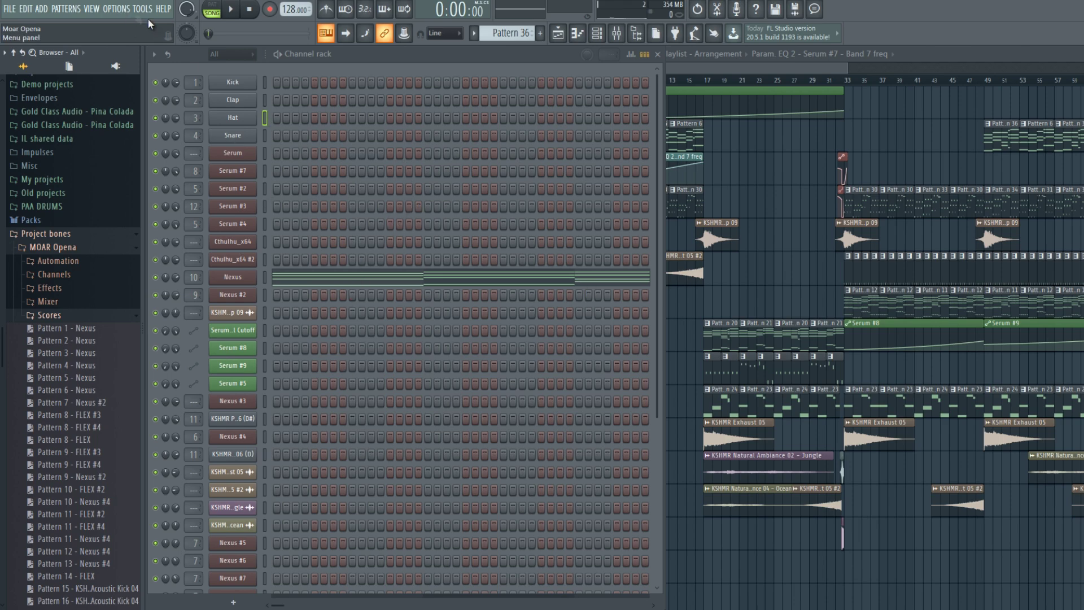
{"action": "left_click", "coordinate": [116, 9]}
{"action": "left_click", "coordinate": [130, 48]}
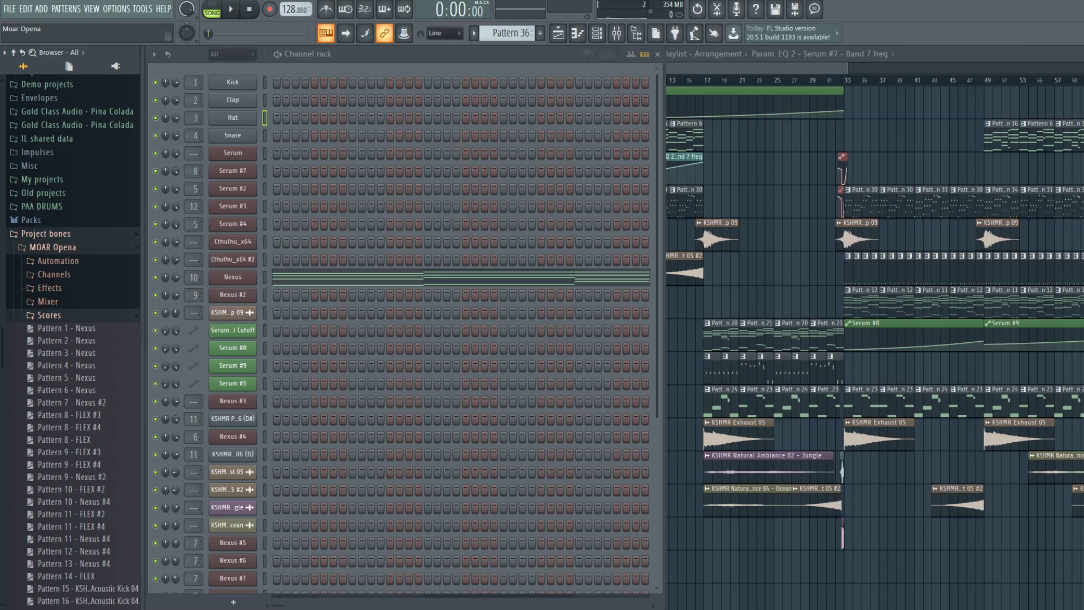
{"action": "mouse_move", "coordinate": [292, 607]}
{"action": "left_click", "coordinate": [218, 550]}
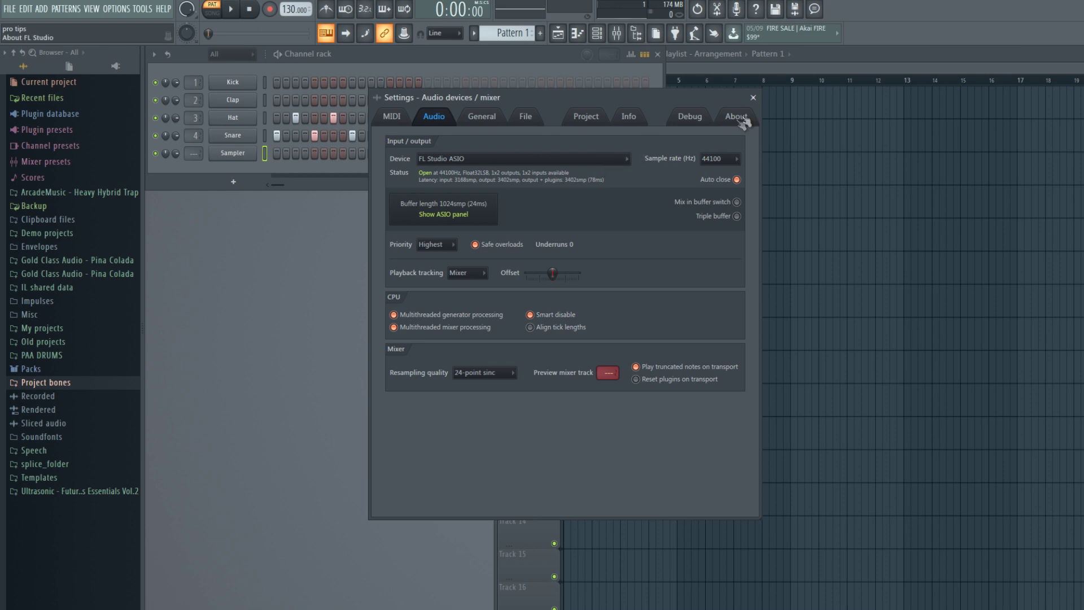
{"action": "left_click", "coordinate": [753, 98]}
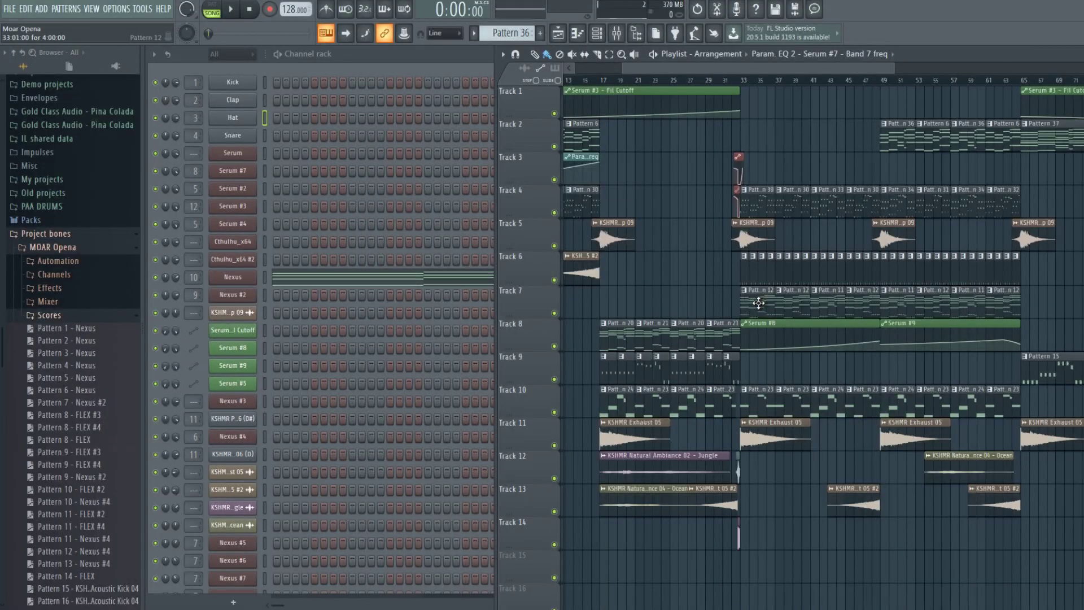
Open Serum #2's Pattern 12 notes from the Moar Opena project in the piano roll and audition them in pattern mode.
{"action": "left_click", "coordinate": [759, 303]}
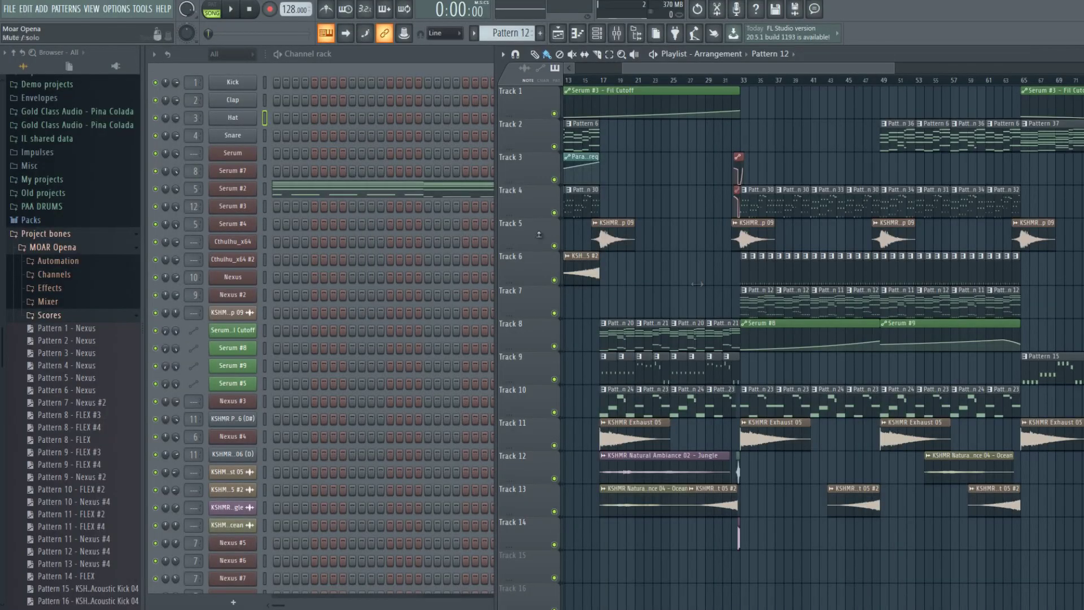
{"action": "left_click", "coordinate": [424, 194]}
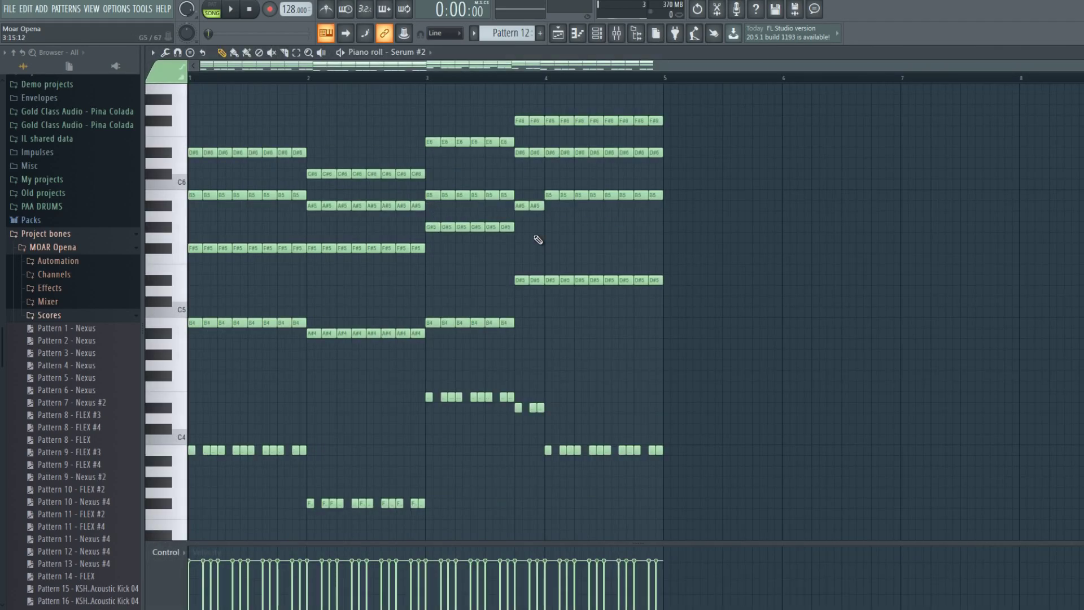
{"action": "left_click", "coordinate": [214, 8]}
{"action": "left_click", "coordinate": [231, 9]}
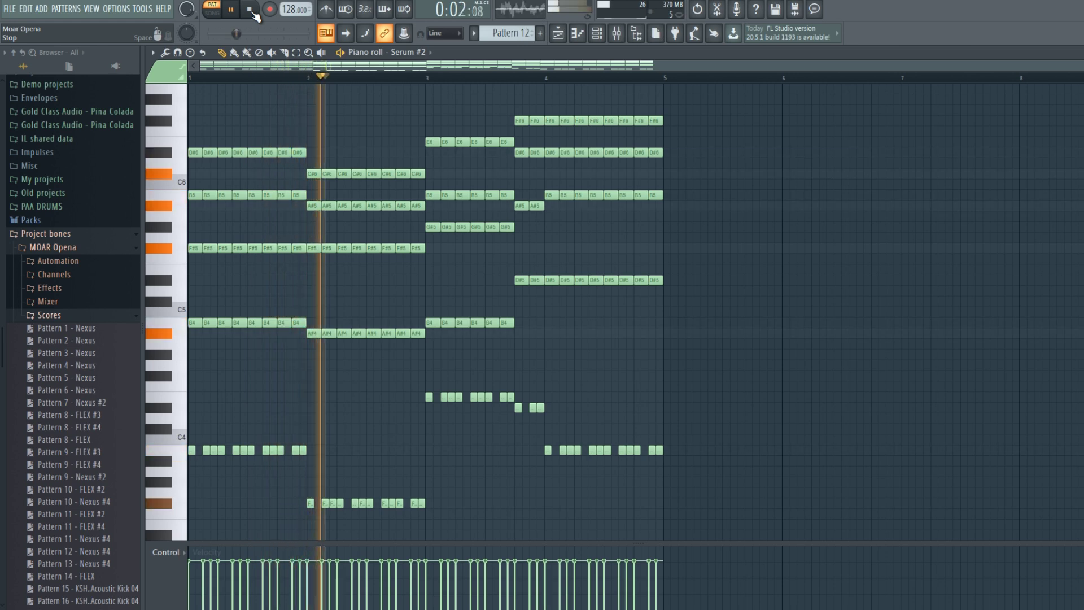
{"action": "left_click", "coordinate": [250, 10]}
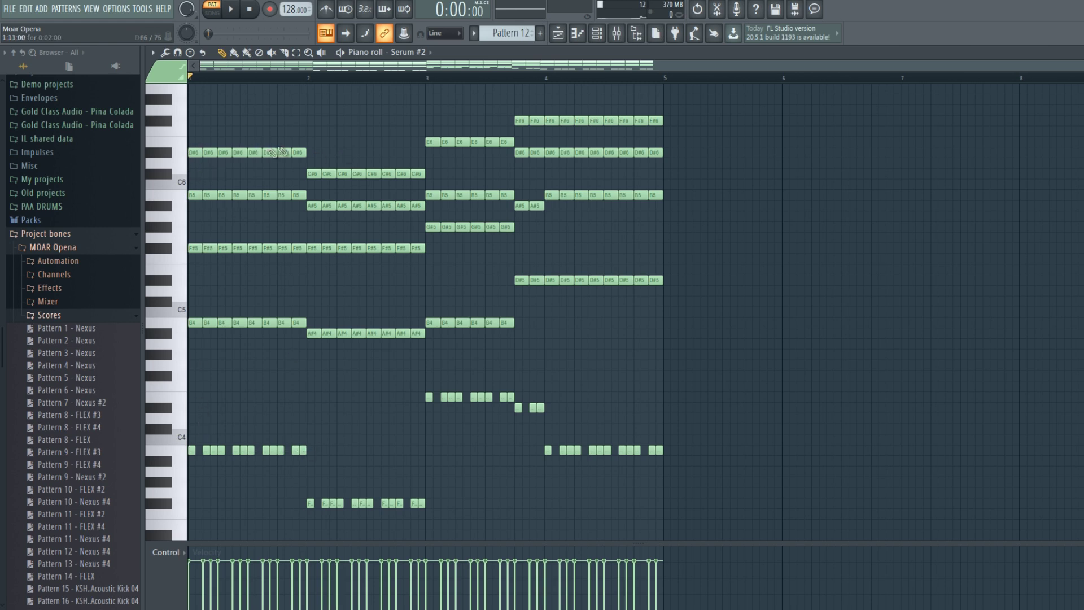
{"action": "left_click_drag", "start_coordinate": [300, 128], "coordinate": [214, 315]}
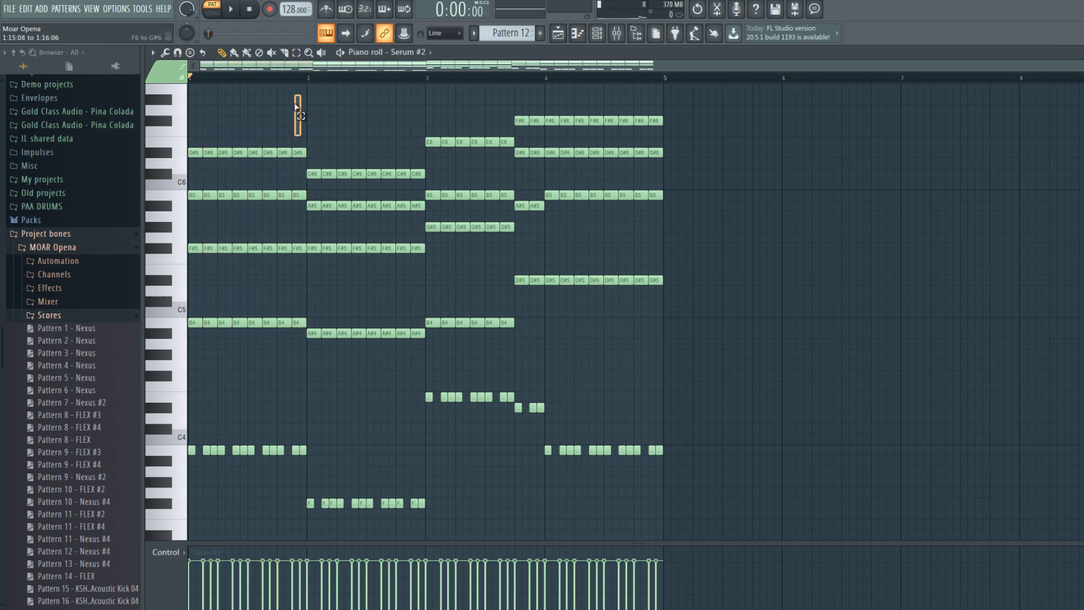
{"action": "mouse_move", "coordinate": [302, 117]}
{"action": "left_mouse_down"}
{"action": "mouse_move", "coordinate": [265, 170]}
{"action": "mouse_move", "coordinate": [191, 346]}
{"action": "mouse_move", "coordinate": [206, 411]}
{"action": "left_mouse_up"}
{"action": "left_click_drag", "start_coordinate": [431, 149], "coordinate": [321, 347]}
{"action": "left_click_drag", "start_coordinate": [505, 128], "coordinate": [436, 343]}
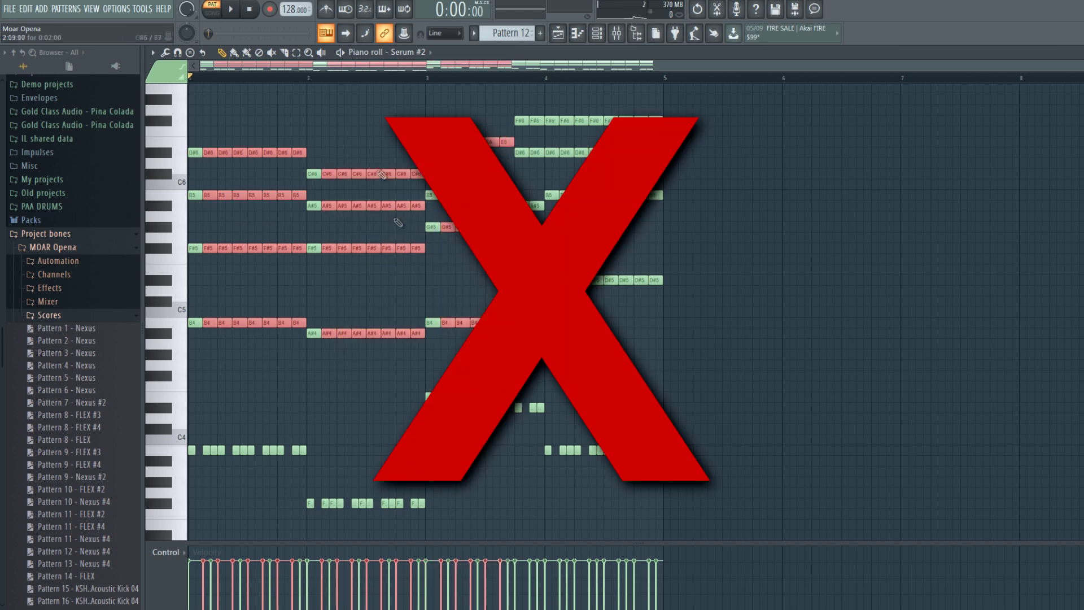
{"action": "key", "text": "ctrl+d"}
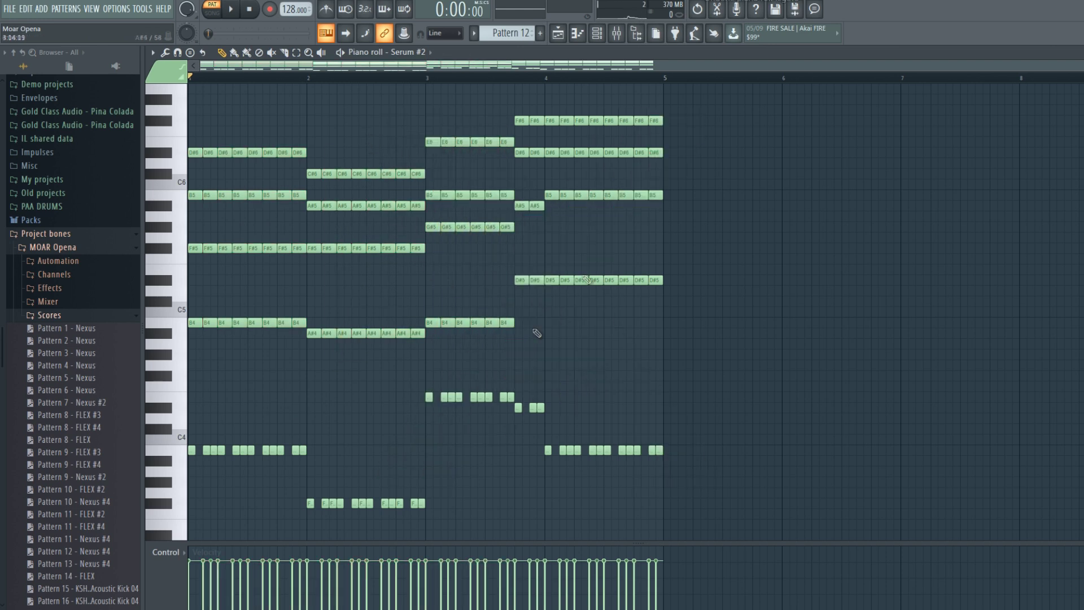
Glue all the repeated upper chord notes, from A#4 up to F#6, into sustained notes and clear the selection.
{"action": "left_click_drag", "start_coordinate": [708, 94], "coordinate": [201, 357]}
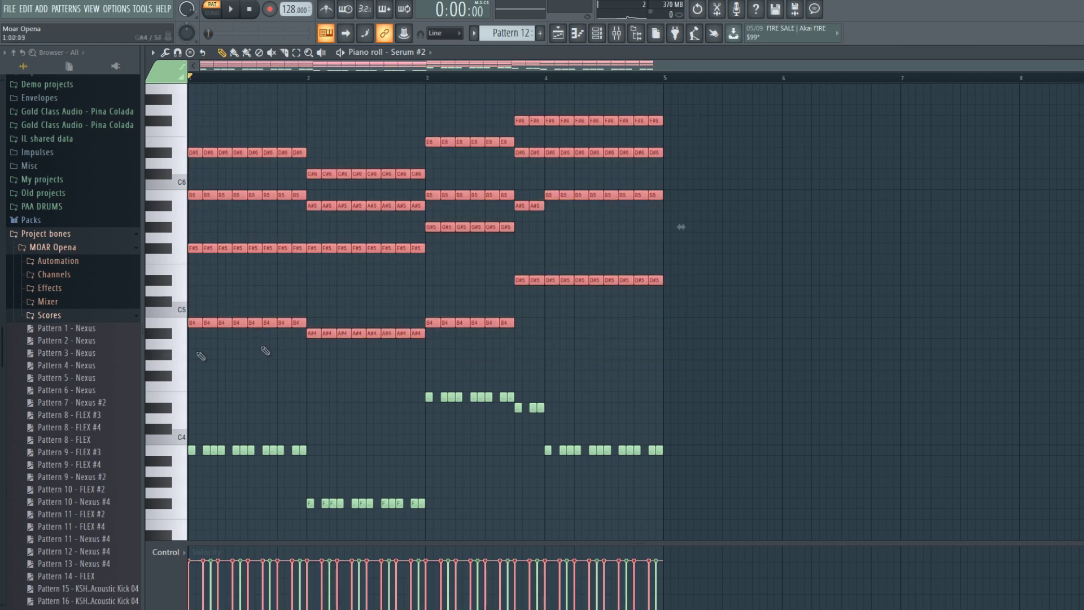
{"action": "key", "text": "ctrl+g"}
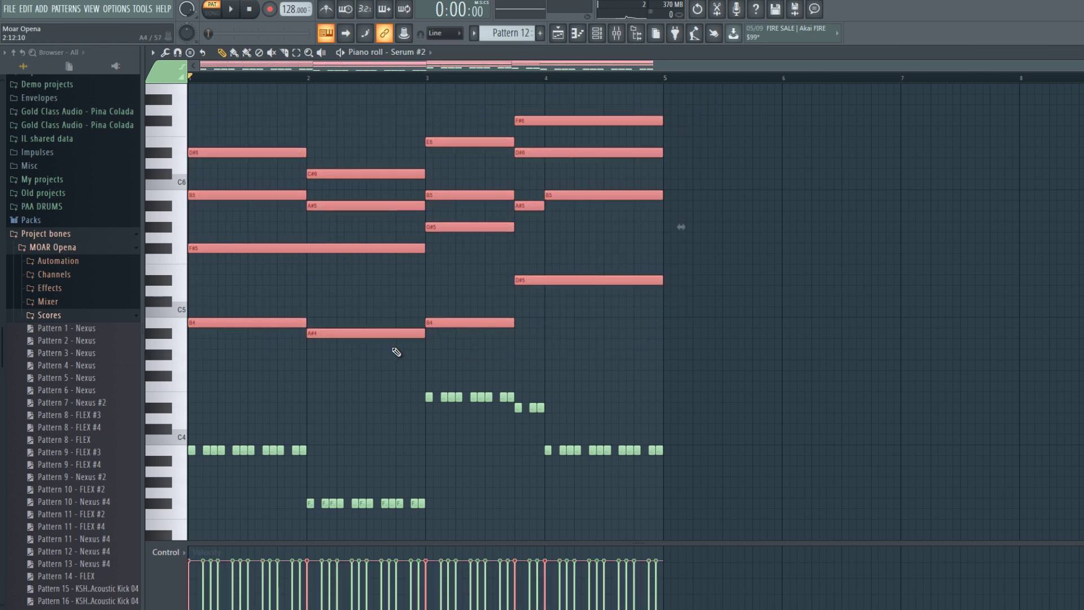
{"action": "key", "text": "ctrl+d"}
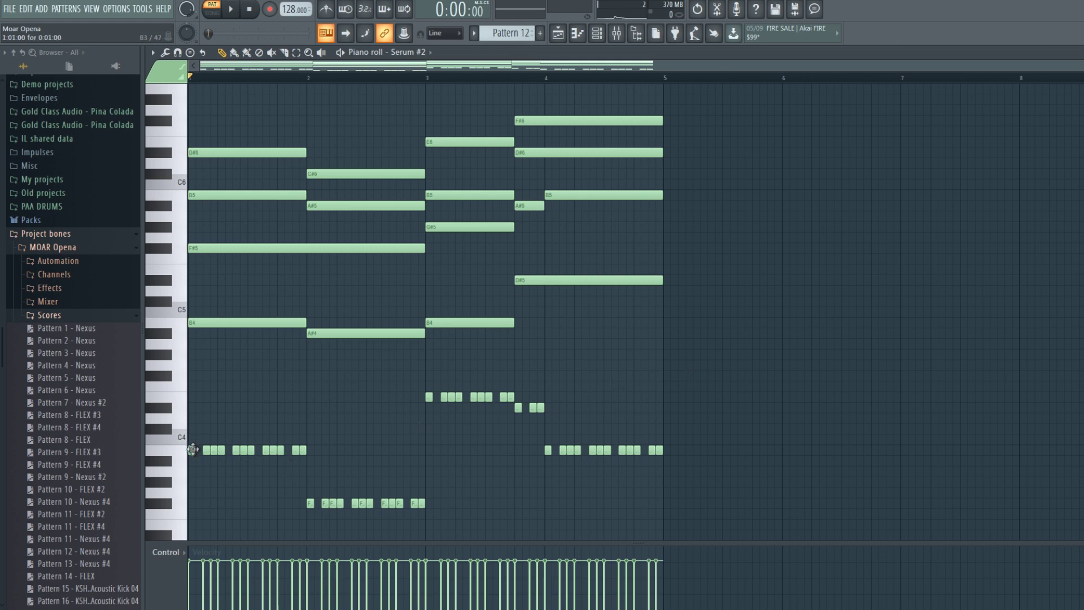
Undo a trial glue of the lower bass notes and close the gaps between them with Quick Legato.
{"action": "left_click_drag", "start_coordinate": [686, 373], "coordinate": [99, 559]}
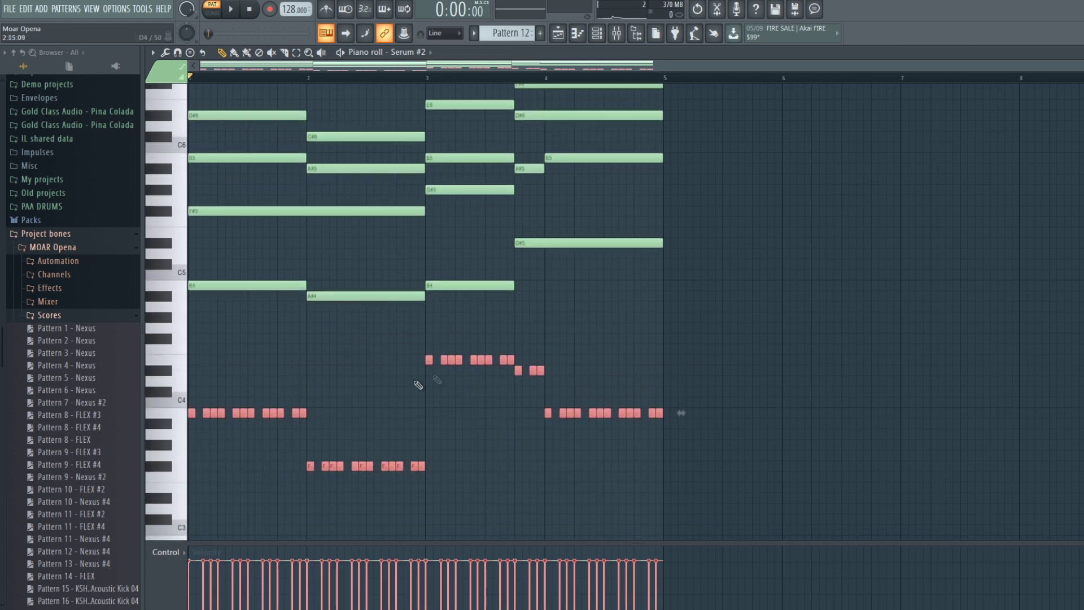
{"action": "key", "text": "ctrl+g"}
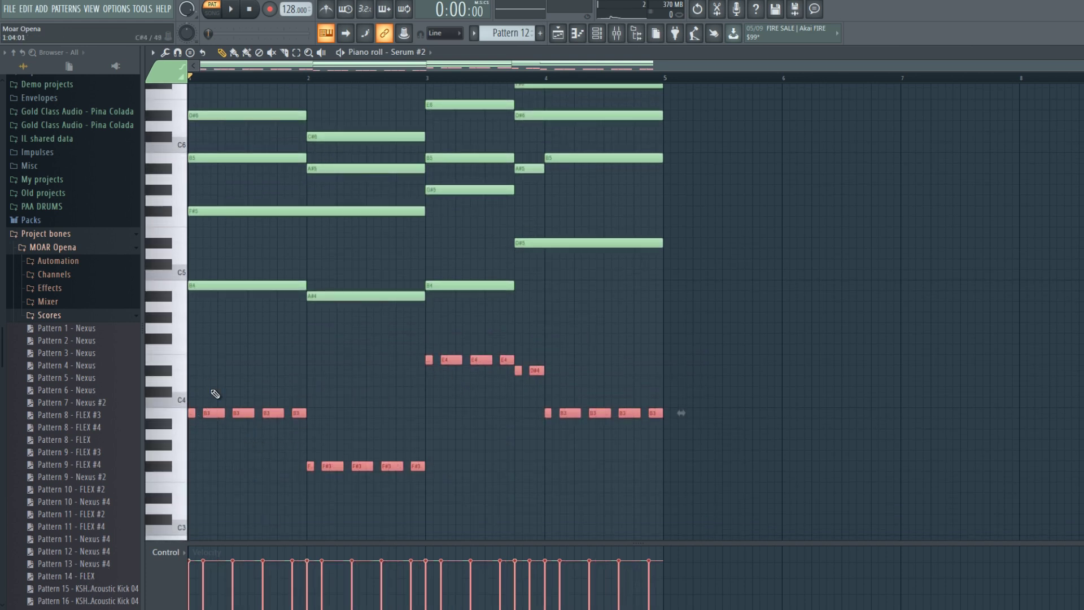
{"action": "key", "text": "ctrl+z"}
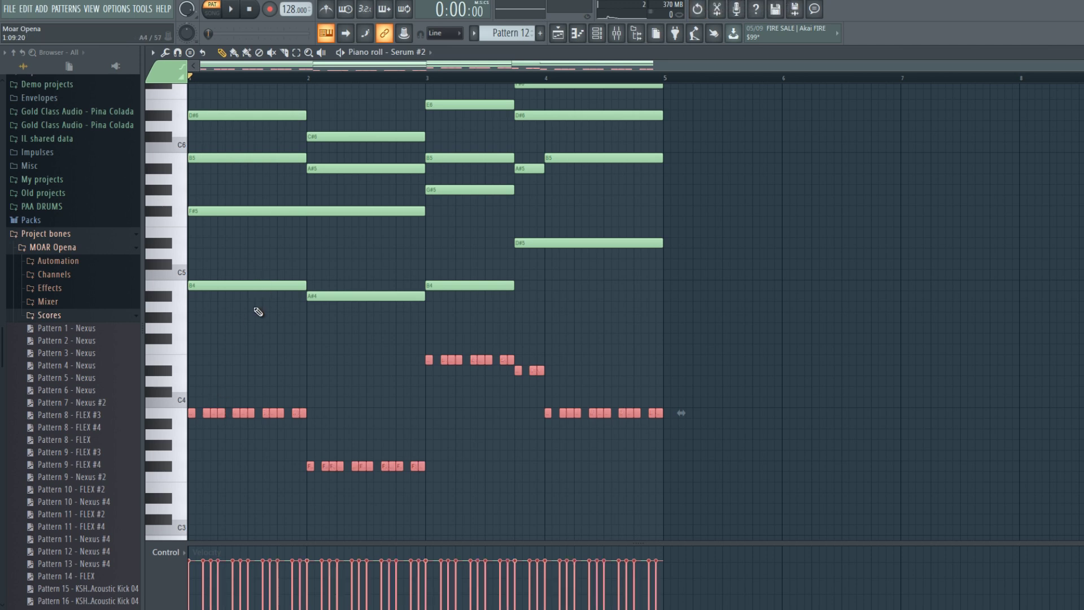
{"action": "key", "text": "ctrl+l"}
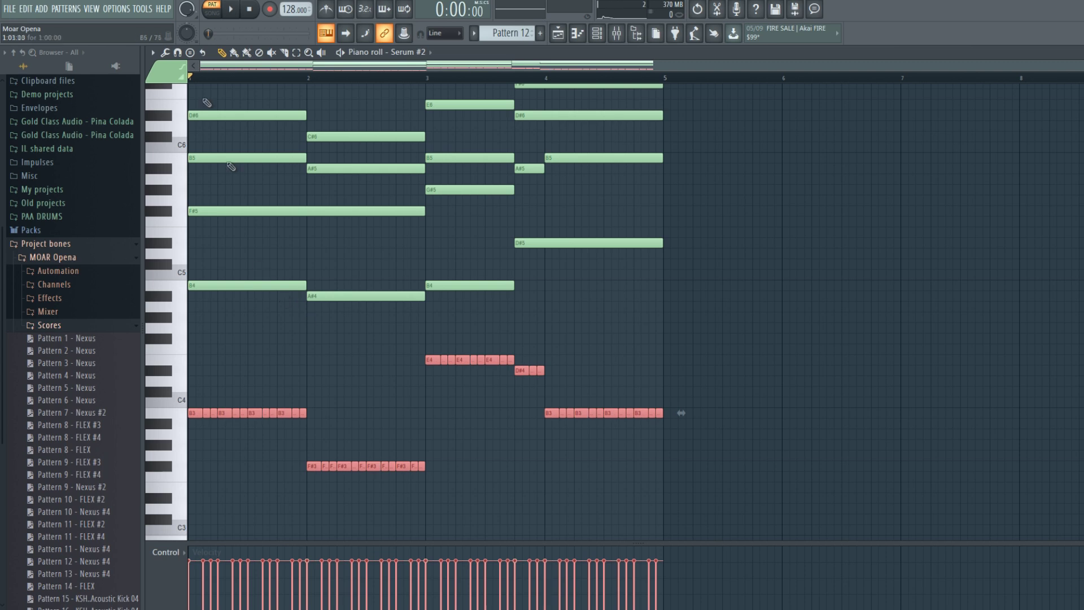
Reapply Quick Legato to the lower bass notes from F#3 to E4 and glue them into sustained notes.
{"action": "left_click", "coordinate": [165, 52]}
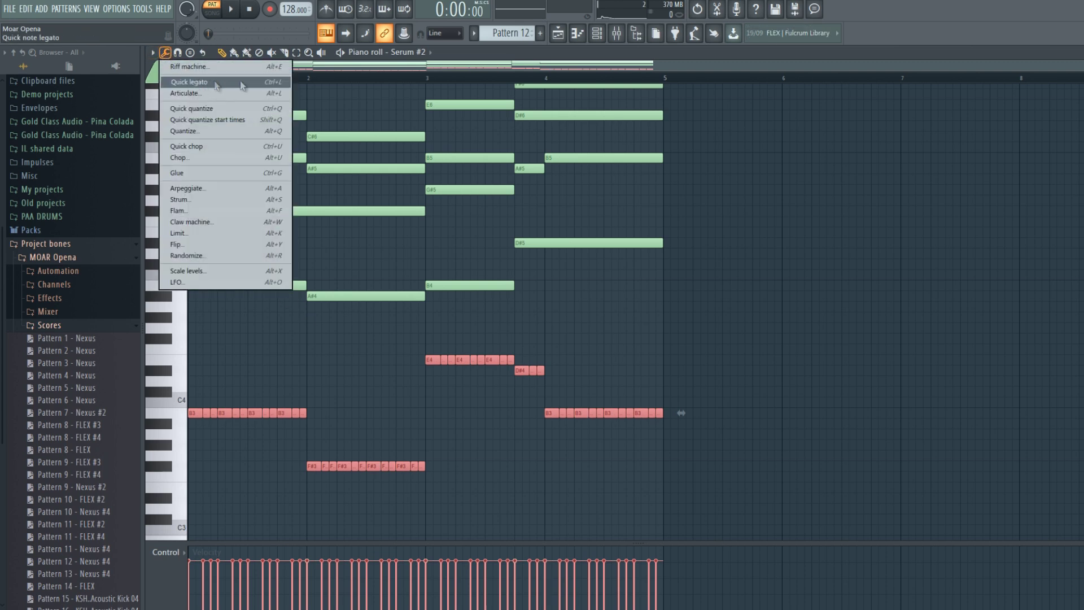
{"action": "left_click", "coordinate": [216, 82]}
{"action": "left_click_drag", "start_coordinate": [686, 343], "coordinate": [148, 537]}
{"action": "key", "text": "ctrl+g"}
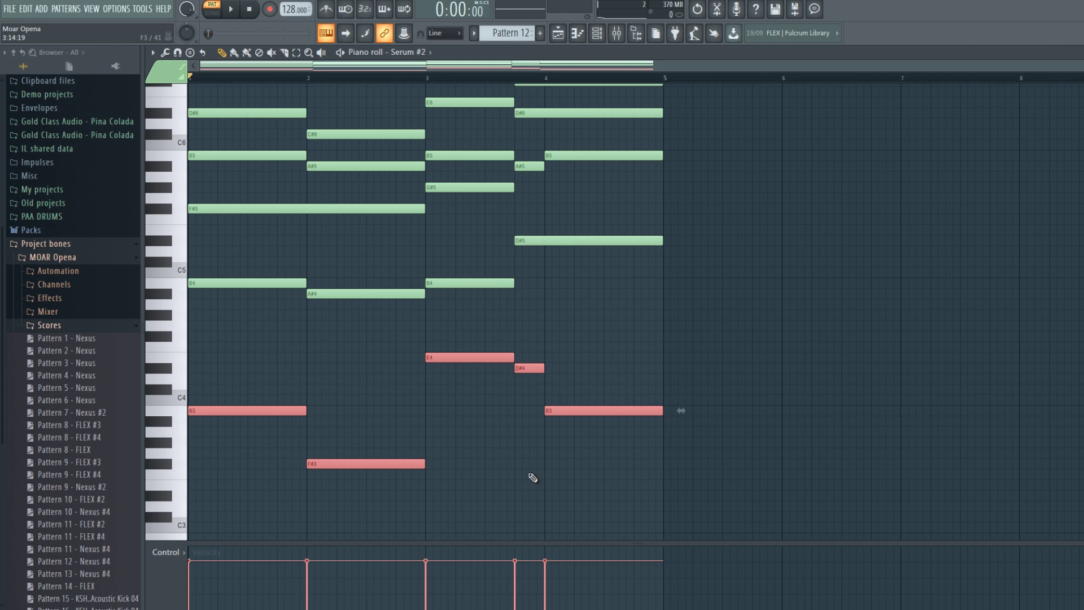
{"action": "scroll", "coordinate": [477, 443], "scroll_direction": "up", "scroll_amount": 2}
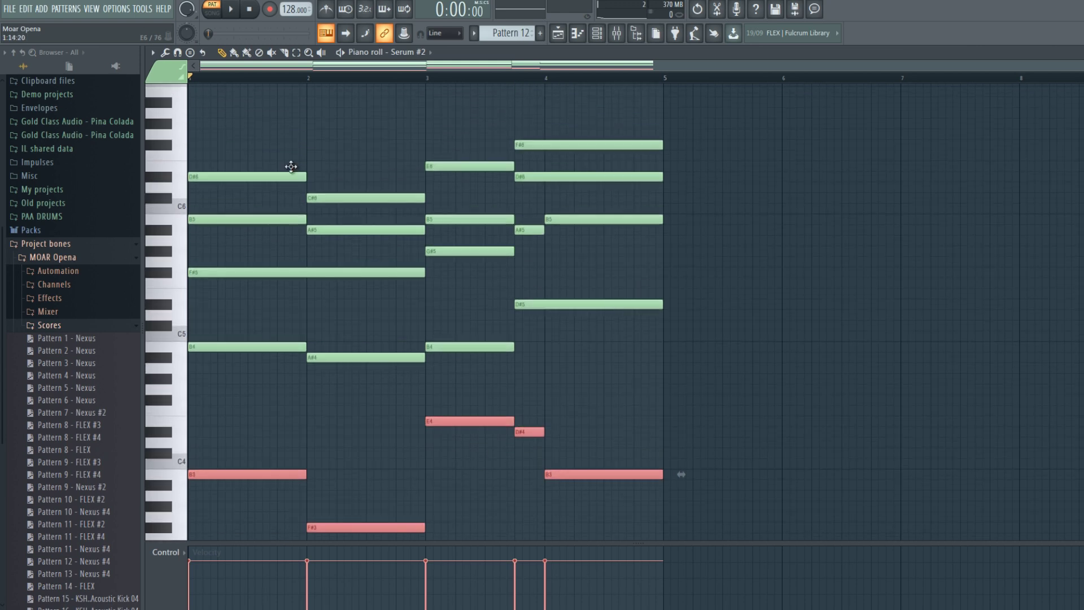
Undo the legato and glue edits back to the repeated chord notes, clear the selection and close the piano roll.
{"action": "key", "text": "ctrl+alt+z"}
{"action": "key", "text": "ctrl+alt+z"}
{"action": "key", "text": "ctrl+alt+z"}
{"action": "key", "text": "ctrl+alt+z"}
{"action": "key", "text": "ctrl+alt+z"}
{"action": "key", "text": "ctrl+alt+z"}
{"action": "key", "text": "ctrl+alt+z"}
{"action": "key", "text": "ctrl+alt+z"}
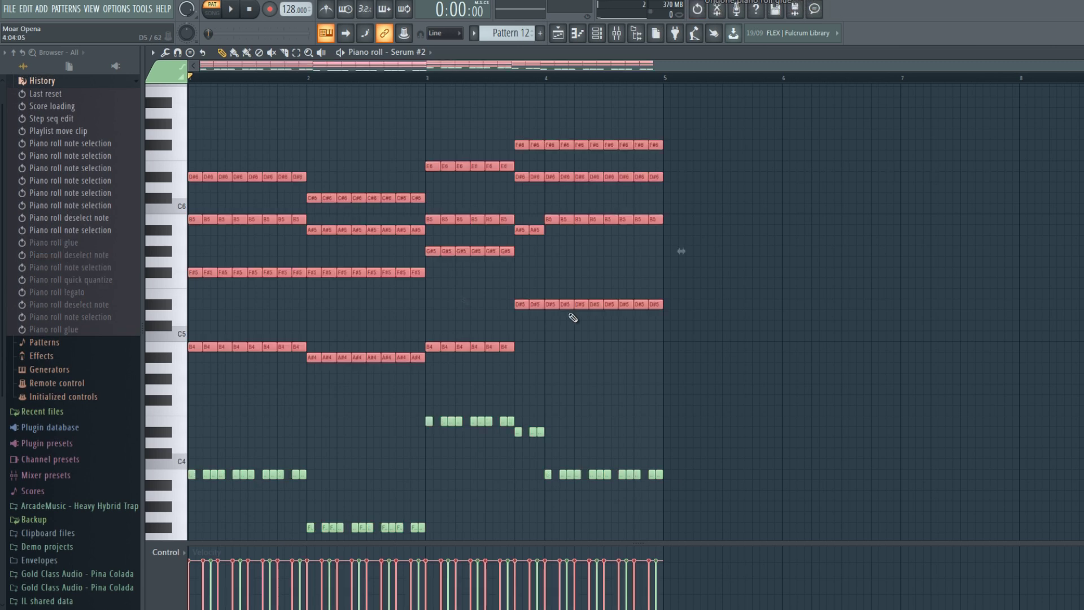
{"action": "key", "text": "ctrl+d"}
{"action": "key", "text": "Escape"}
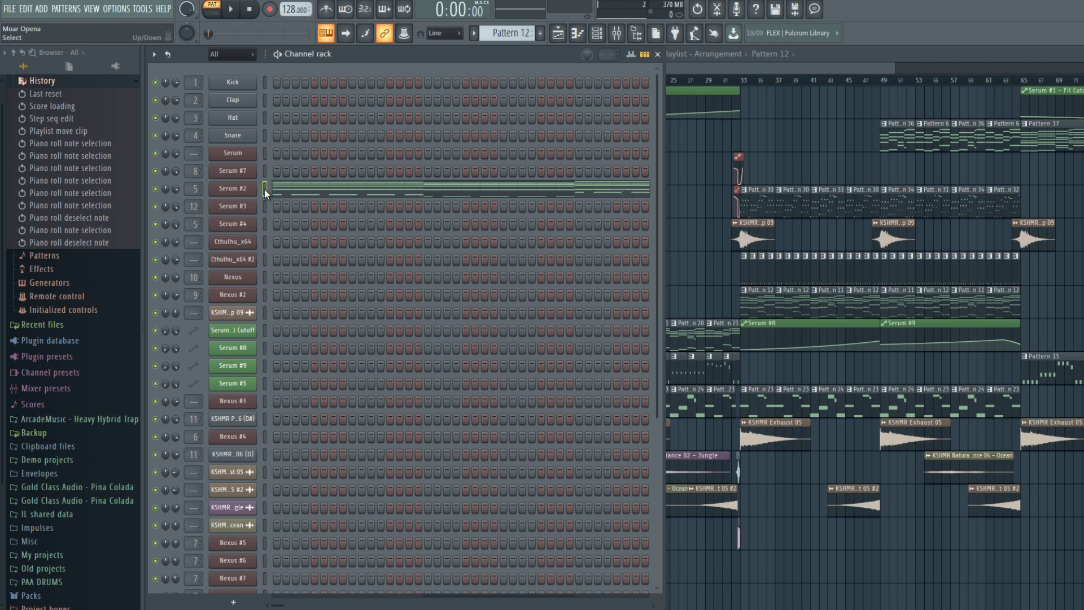
Paste Serum #2's Pattern 12 notes into the Serum #4 channel and cut them out again.
{"action": "left_click", "coordinate": [266, 225]}
{"action": "key", "text": "ctrl+v"}
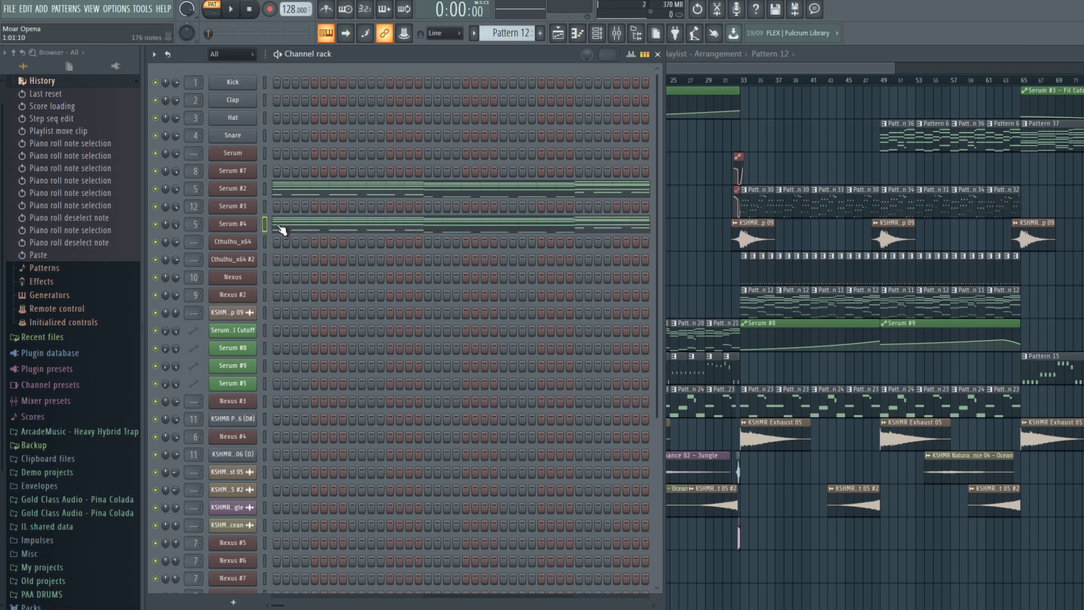
{"action": "key", "text": "ctrl+x"}
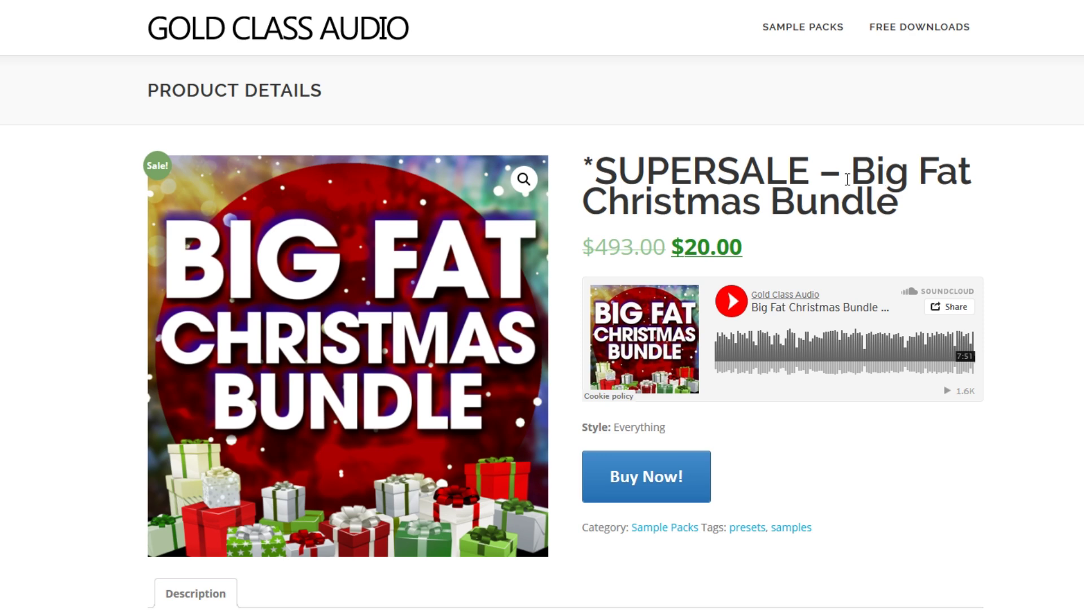
Switch to the Gold Class Audio web page and review the Big Fat Christmas Bundle's description and contents list.
{"action": "scroll", "coordinate": [847, 179], "scroll_direction": "down", "scroll_amount": 3}
{"action": "left_click_drag", "start_coordinate": [849, 516], "coordinate": [964, 516]}
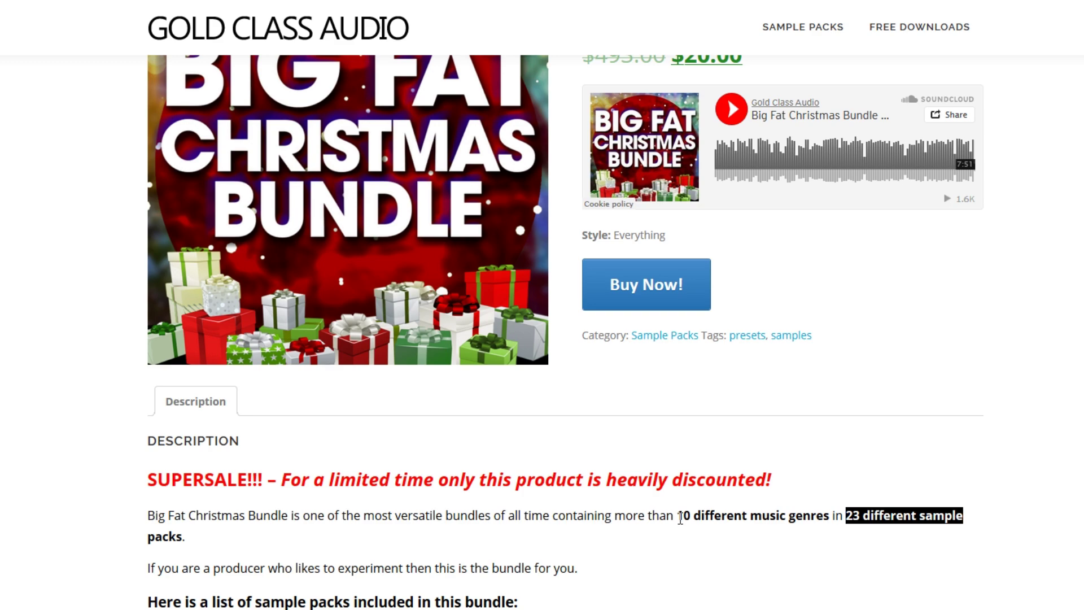
{"action": "scroll", "coordinate": [713, 514], "scroll_direction": "down", "scroll_amount": 6}
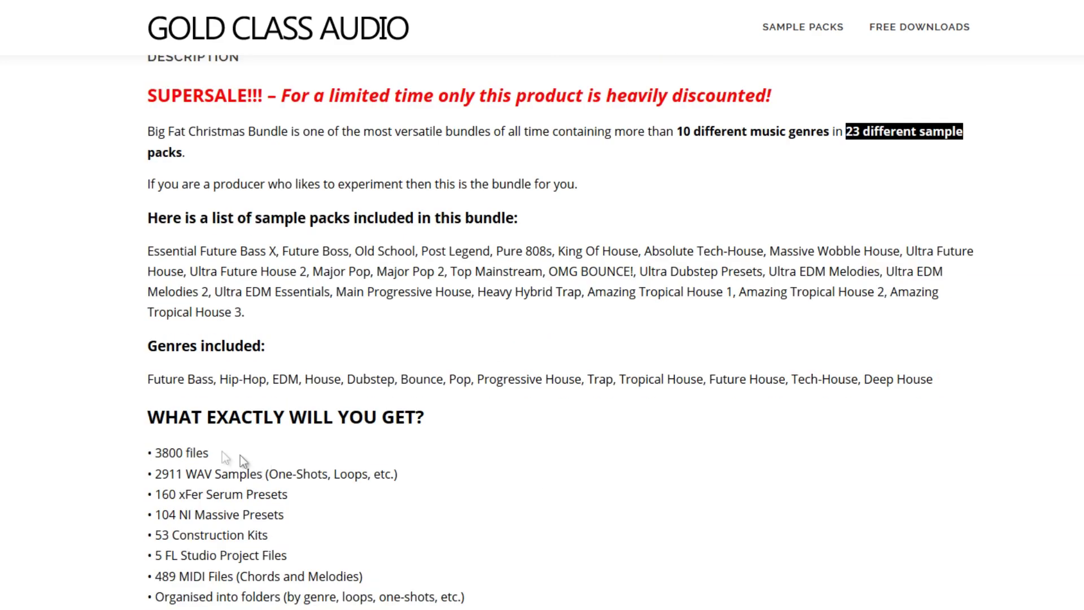
{"action": "double_click", "coordinate": [167, 452]}
{"action": "mouse_move", "coordinate": [249, 455]}
{"action": "left_mouse_down"}
{"action": "mouse_move", "coordinate": [145, 460]}
{"action": "mouse_move", "coordinate": [245, 457]}
{"action": "left_mouse_up"}
{"action": "left_click_drag", "start_coordinate": [154, 476], "coordinate": [240, 479]}
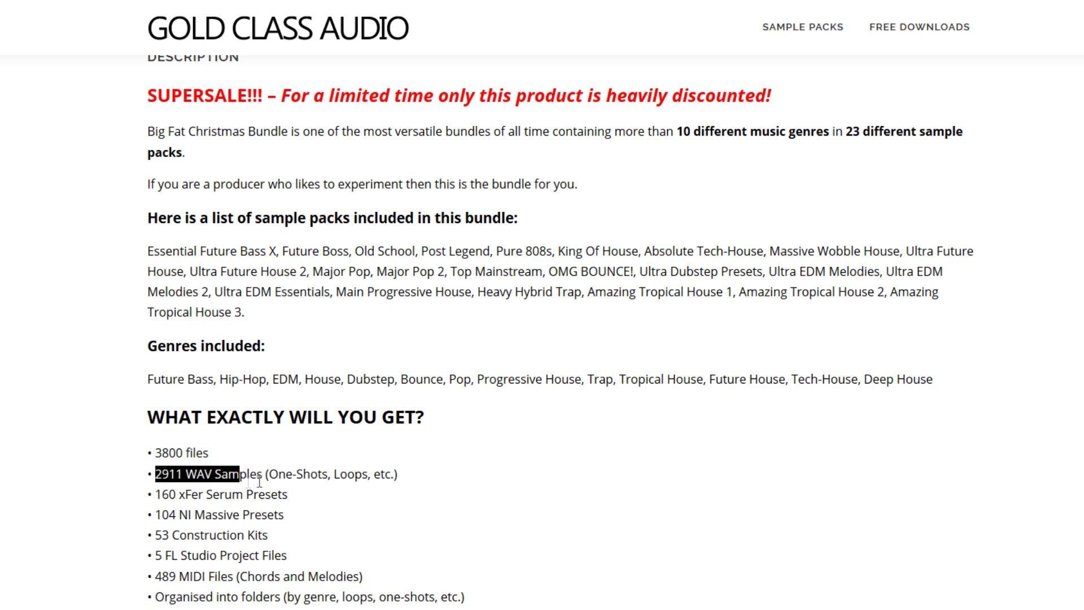
{"action": "left_click", "coordinate": [284, 481]}
{"action": "left_click_drag", "start_coordinate": [168, 495], "coordinate": [242, 503]}
{"action": "left_click_drag", "start_coordinate": [179, 514], "coordinate": [364, 516]}
{"action": "left_click_drag", "start_coordinate": [179, 535], "coordinate": [244, 544]}
{"action": "left_click", "coordinate": [237, 554]}
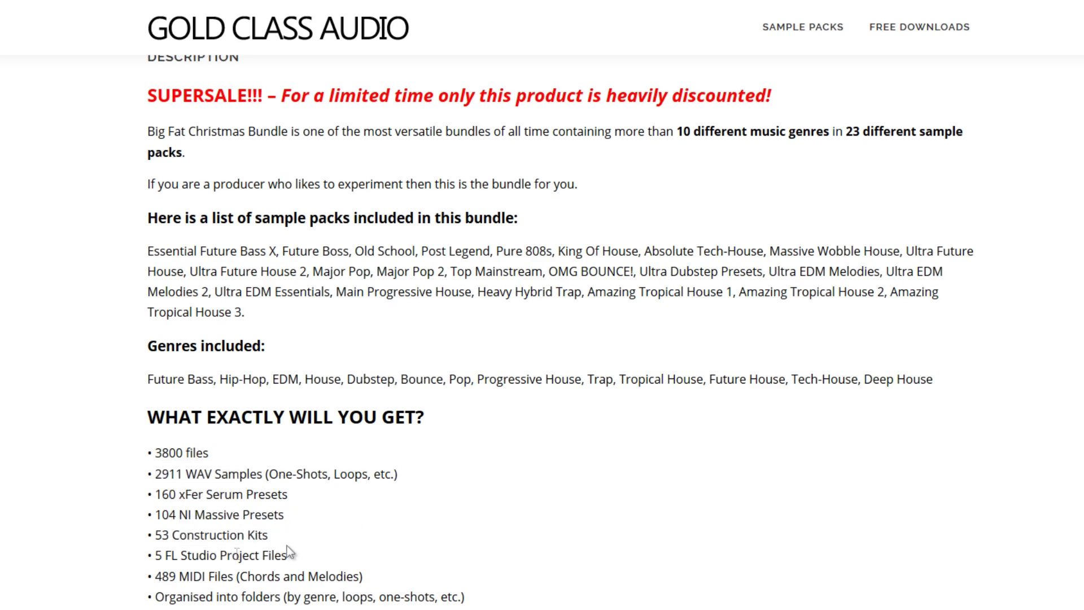
Compare the bundle's original and discounted prices and check the number of sample packs in its description.
{"action": "scroll", "coordinate": [388, 552], "scroll_direction": "up", "scroll_amount": 7}
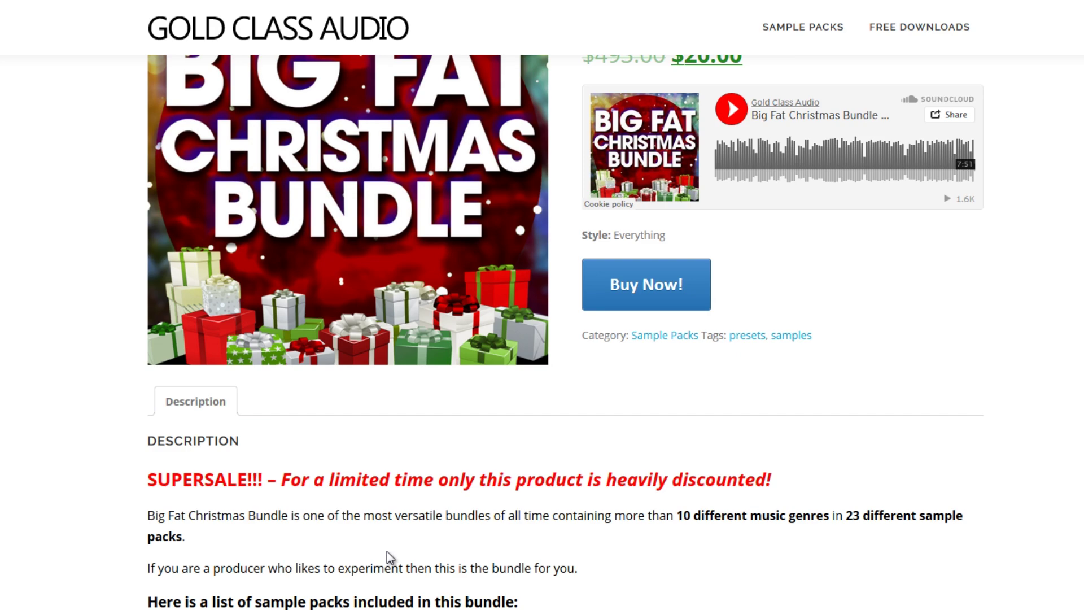
{"action": "scroll", "coordinate": [384, 520], "scroll_direction": "up", "scroll_amount": 3}
{"action": "scroll", "coordinate": [984, 520], "scroll_direction": "down", "scroll_amount": 1}
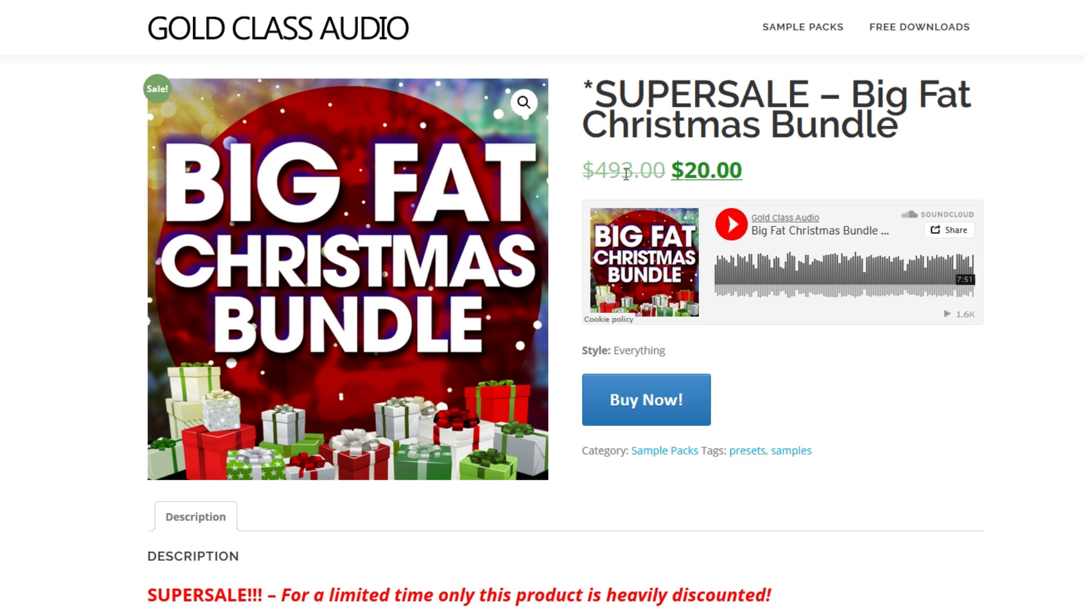
{"action": "left_click_drag", "start_coordinate": [596, 170], "coordinate": [634, 171]}
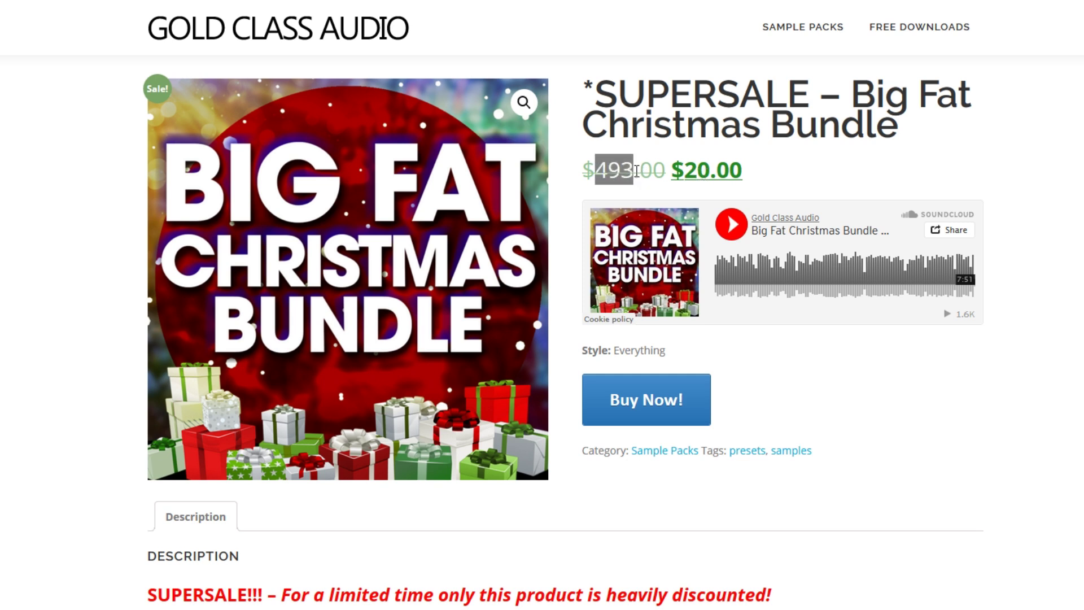
{"action": "left_click", "coordinate": [639, 172]}
{"action": "scroll", "coordinate": [642, 172], "scroll_direction": "down", "scroll_amount": 3}
{"action": "left_click_drag", "start_coordinate": [845, 477], "coordinate": [879, 477]}
{"action": "left_click", "coordinate": [879, 477]}
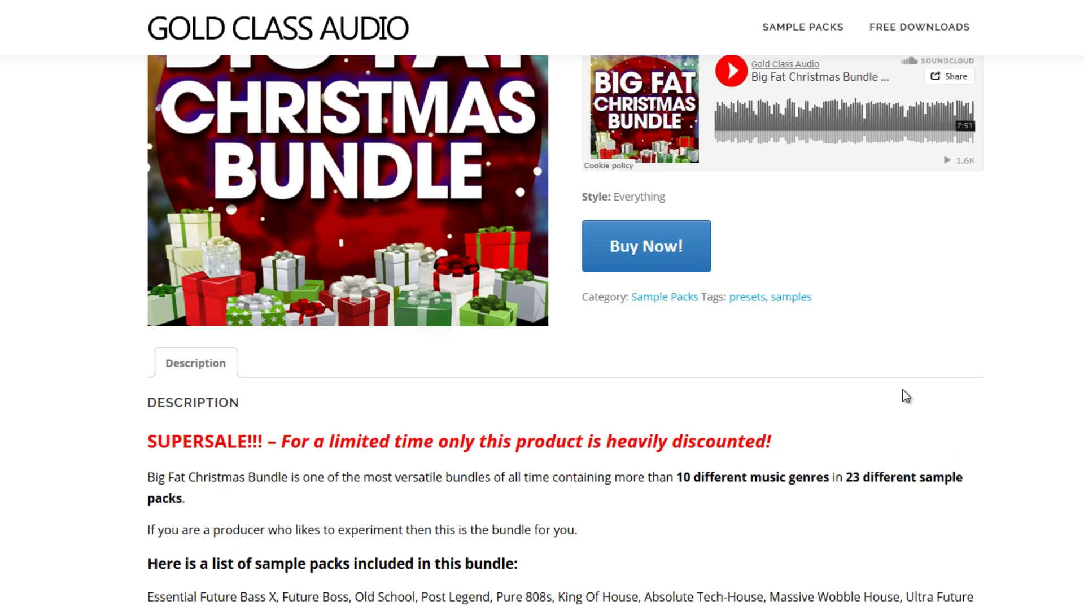
{"action": "scroll", "coordinate": [903, 390], "scroll_direction": "up", "scroll_amount": 3}
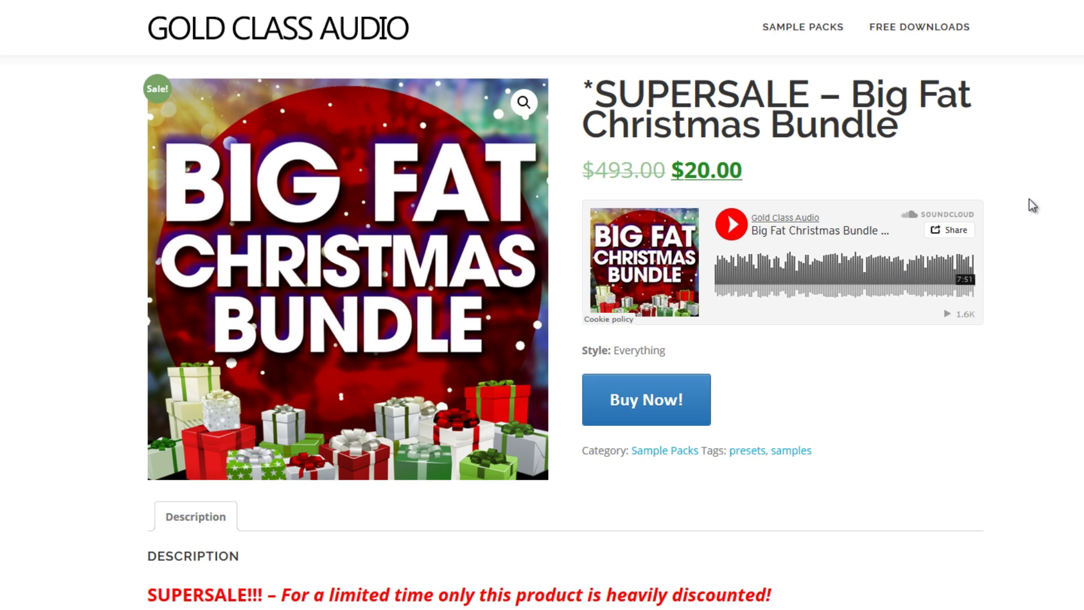
{"action": "scroll", "coordinate": [808, 452], "scroll_direction": "down", "scroll_amount": 1}
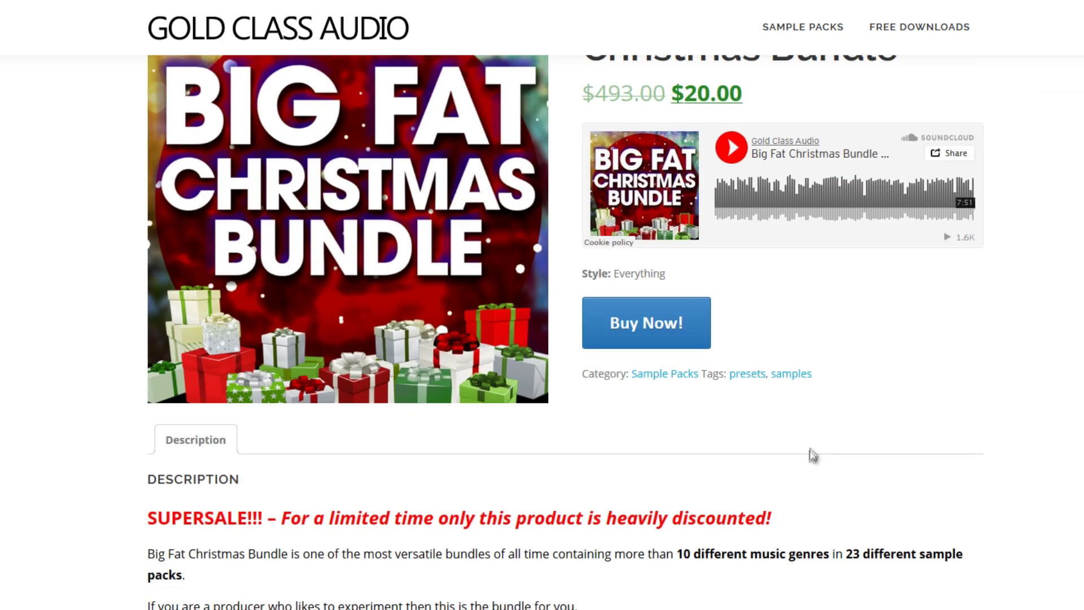
{"action": "scroll", "coordinate": [812, 455], "scroll_direction": "up", "scroll_amount": 1}
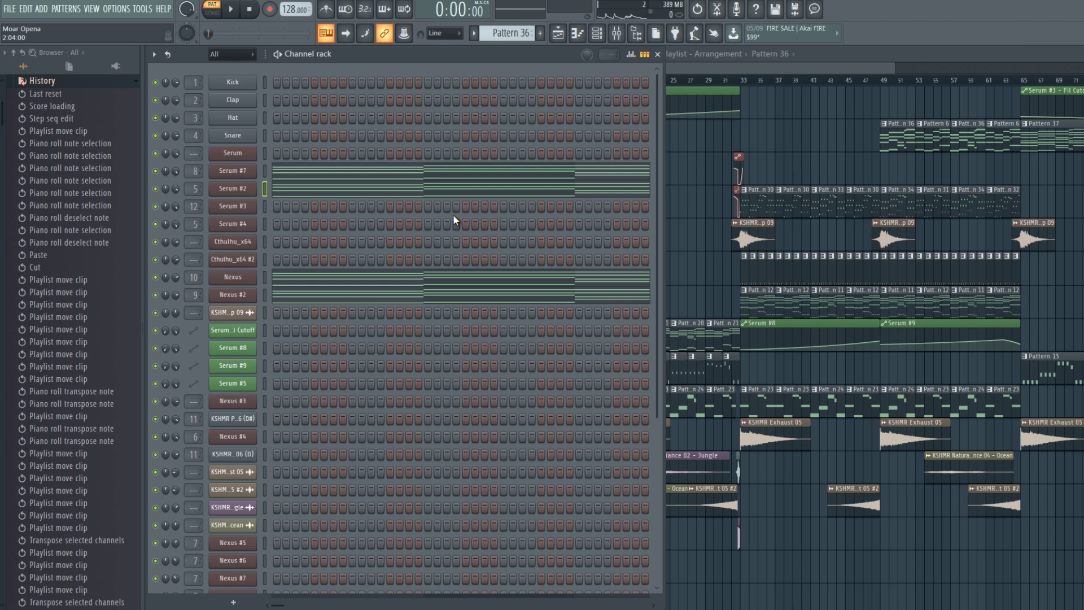
Transpose Pattern 36's Serum #7 and Serum #2 notes down a semitone in their own piano rolls and restore Serum #7's pitch.
{"action": "left_click", "coordinate": [313, 175]}
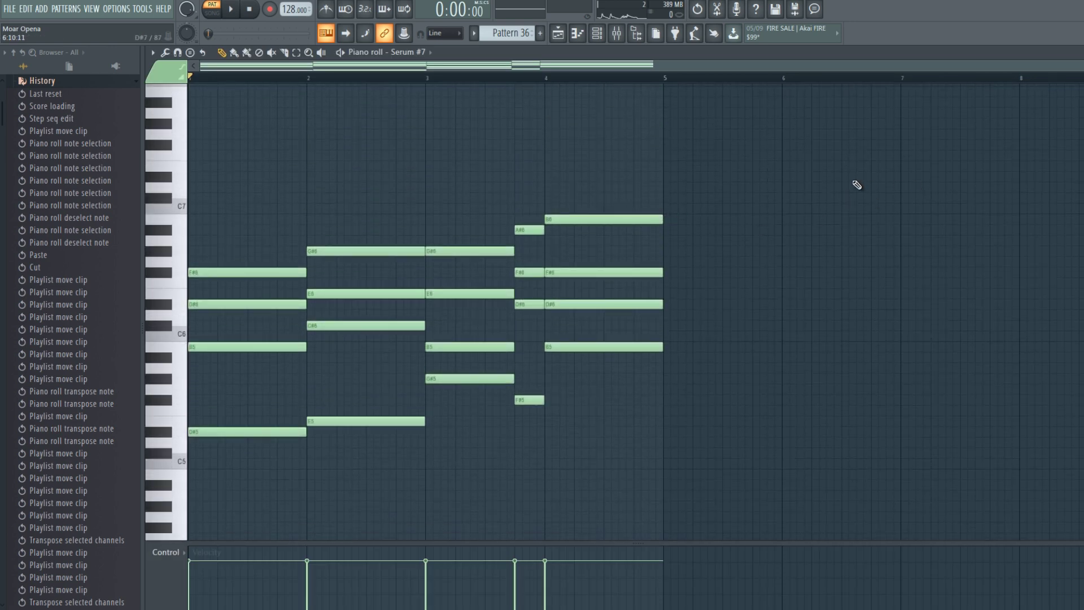
{"action": "key", "text": "Down"}
{"action": "left_click", "coordinate": [1079, 52]}
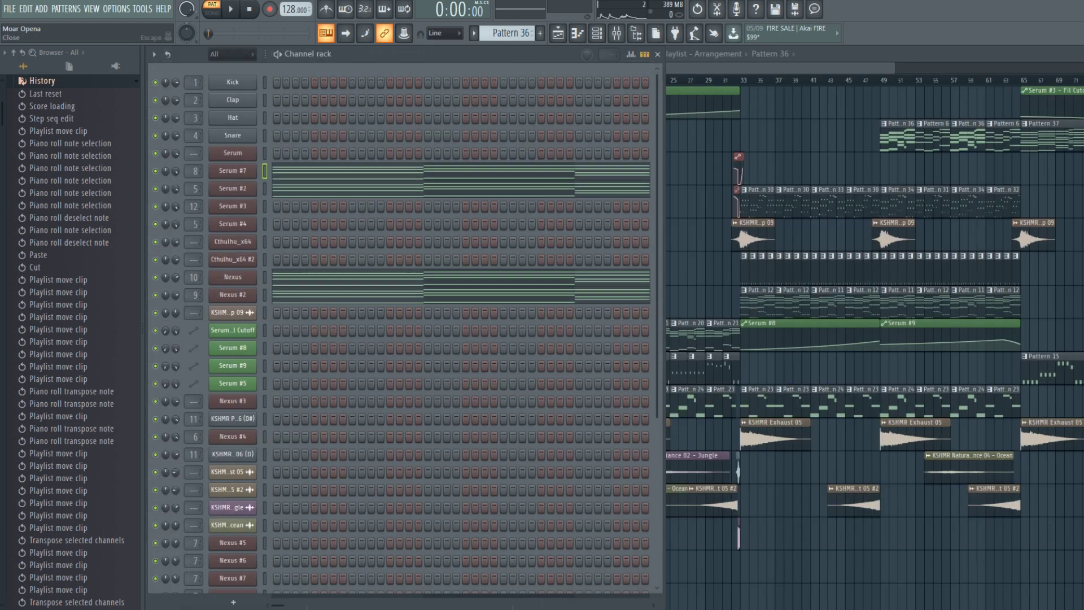
{"action": "left_click", "coordinate": [474, 192]}
{"action": "key", "text": "Down"}
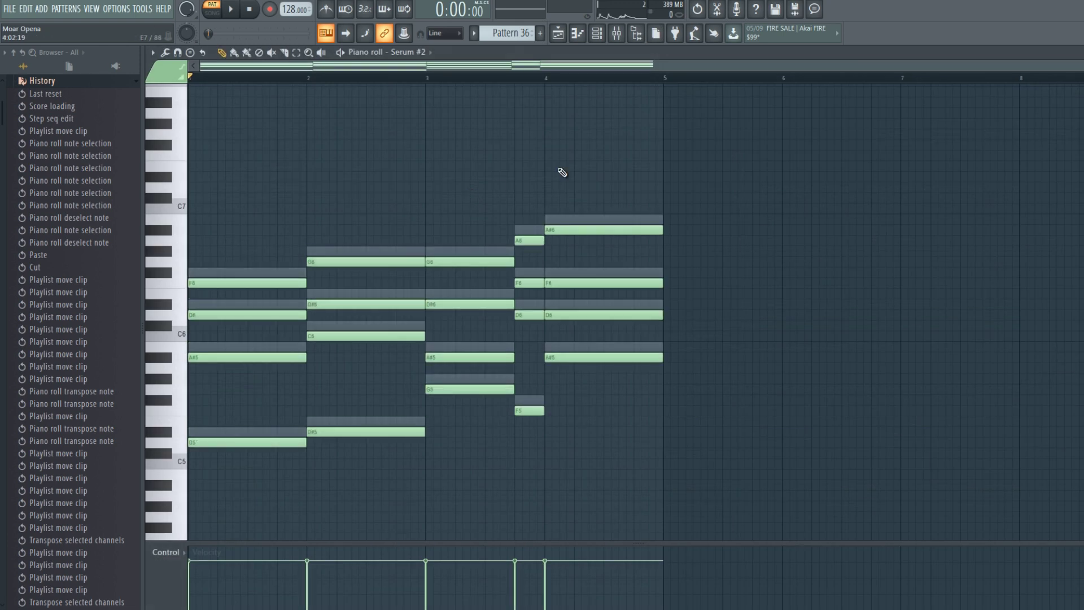
{"action": "key", "text": "F6"}
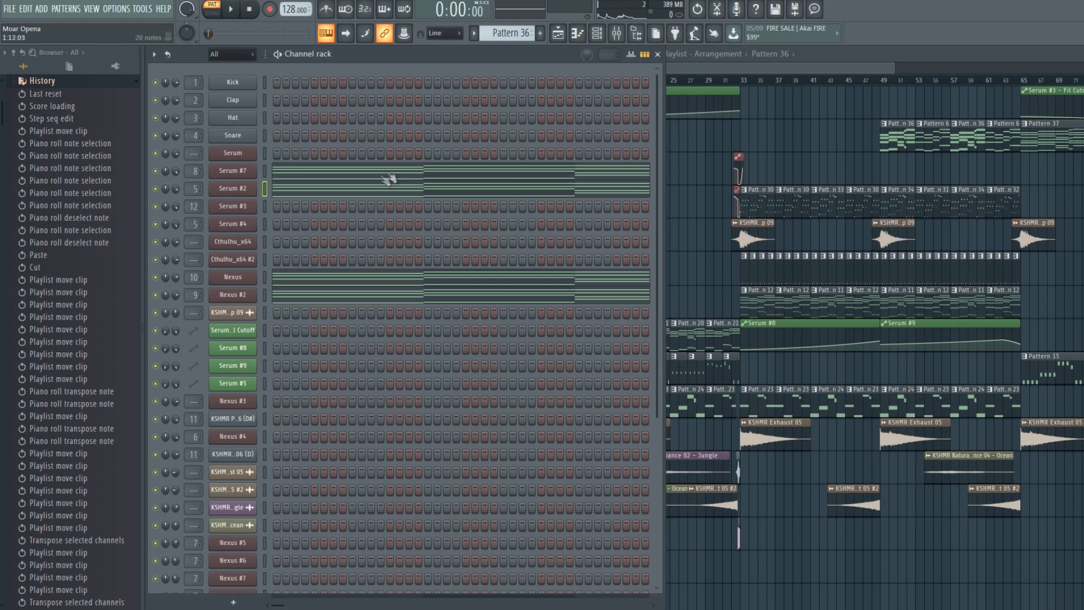
{"action": "left_click", "coordinate": [388, 176]}
{"action": "key", "text": "Up"}
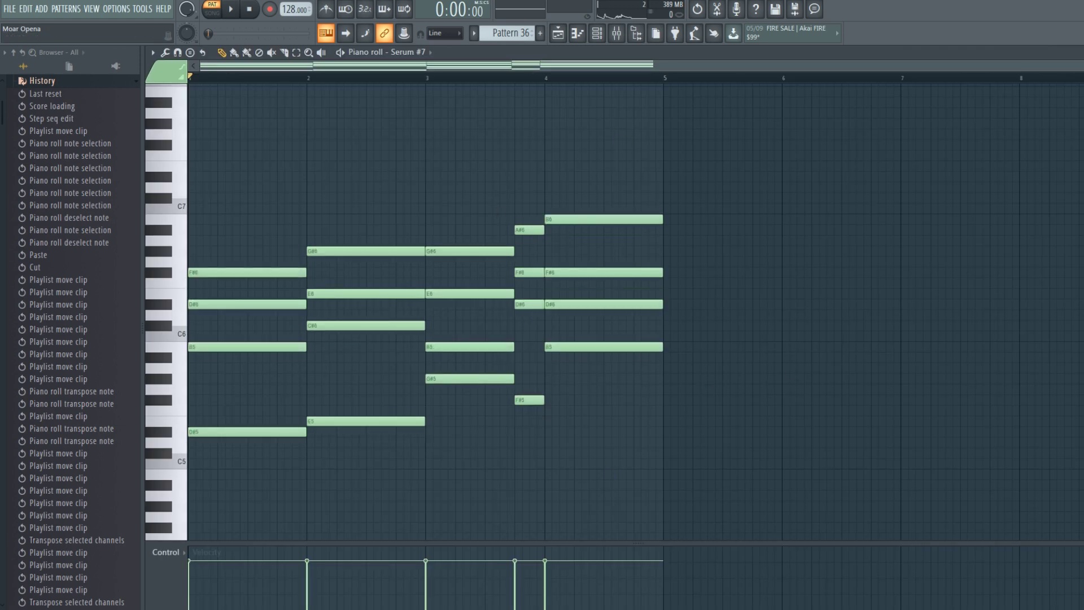
{"action": "key", "text": "F7"}
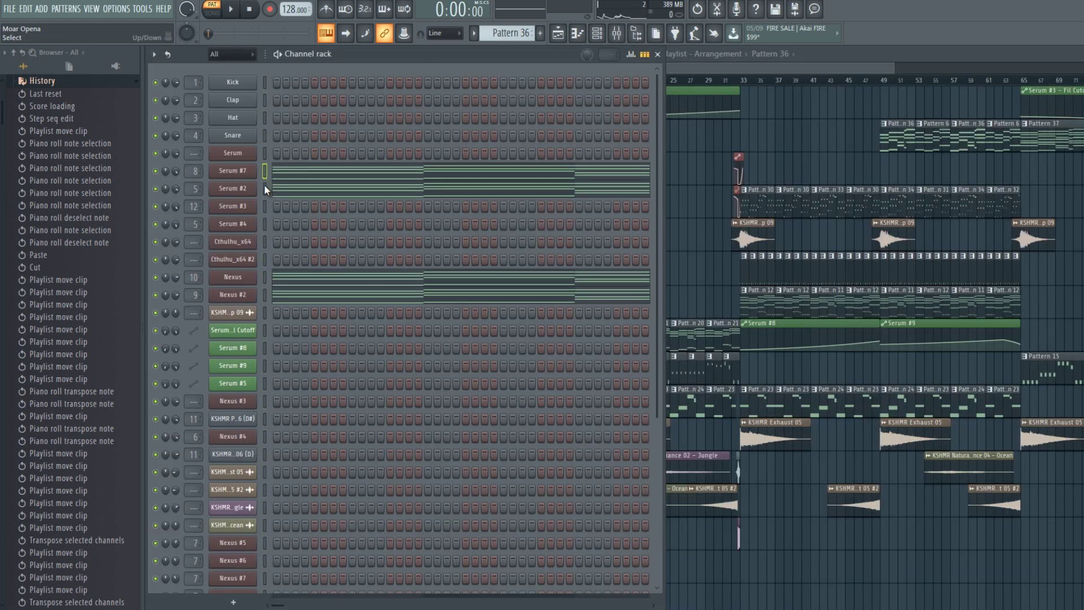
Transpose the Serum #7, Serum #2, Nexus and Nexus #2 channels together by -2 semitones and play the pattern briefly.
{"action": "left_click", "coordinate": [264, 294]}
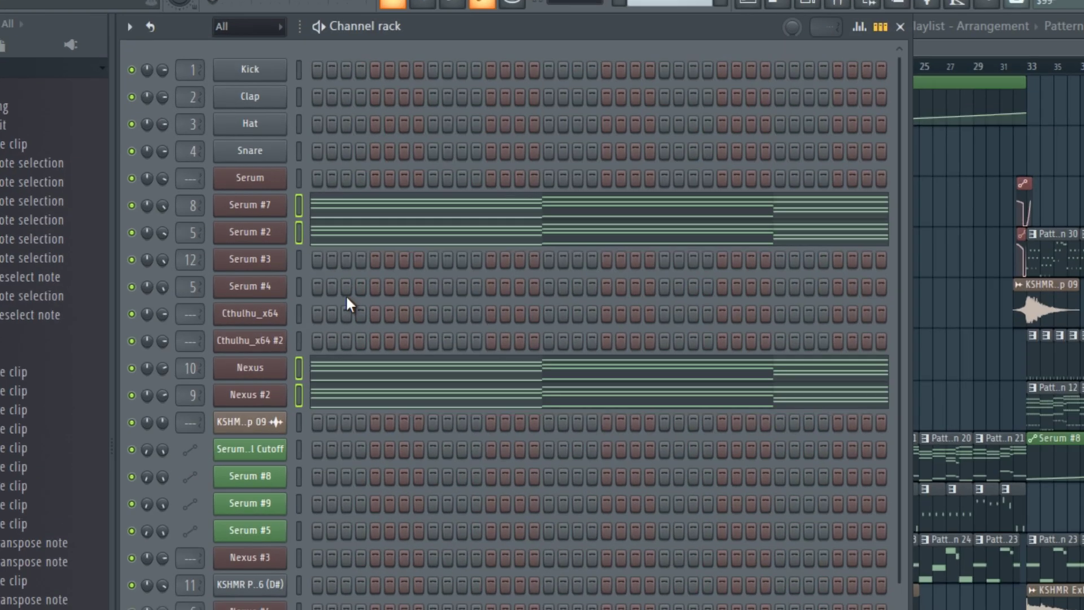
{"action": "left_click", "coordinate": [129, 27]}
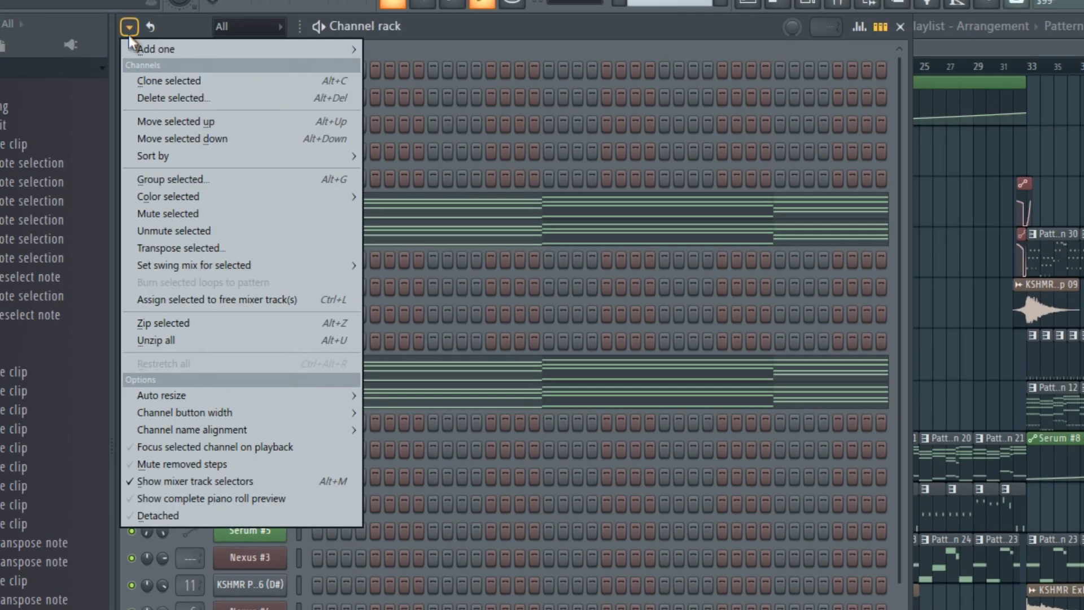
{"action": "left_click", "coordinate": [218, 247]}
{"action": "type", "text": "-2"}
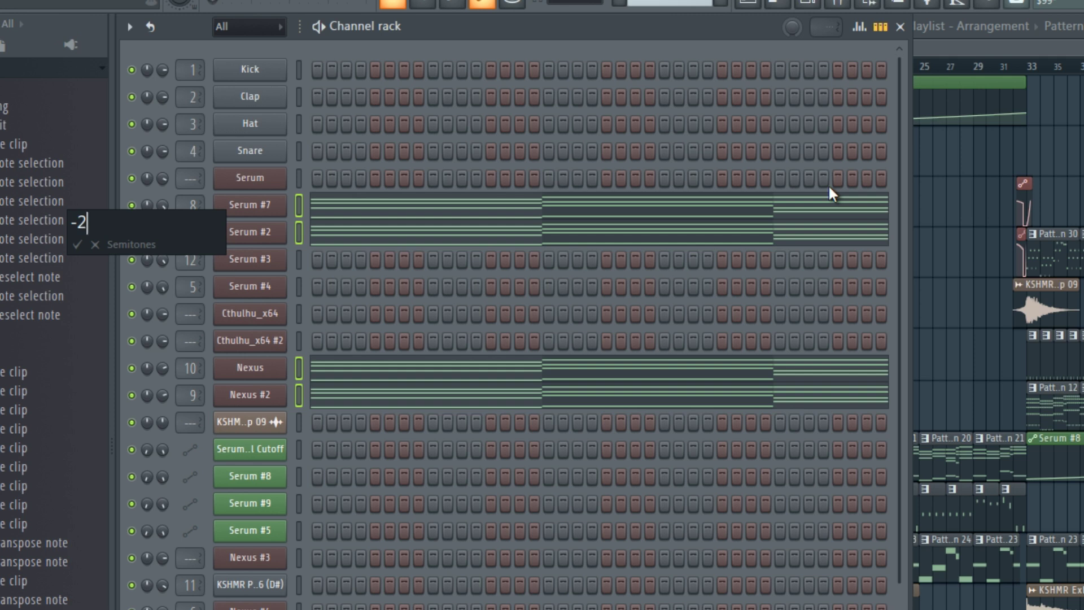
{"action": "key", "text": "Return"}
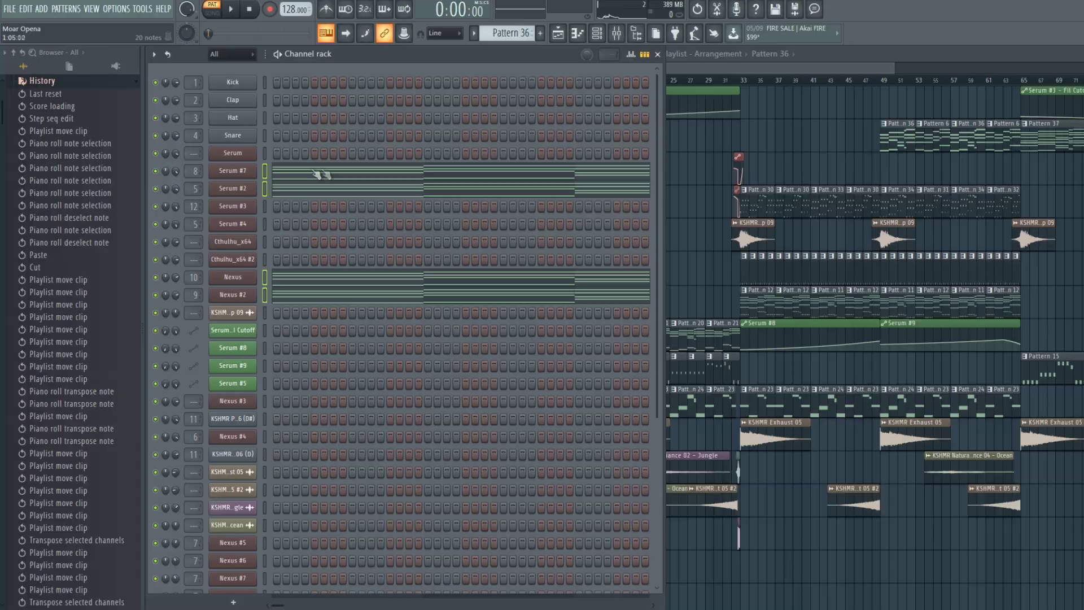
{"action": "left_click", "coordinate": [230, 9]}
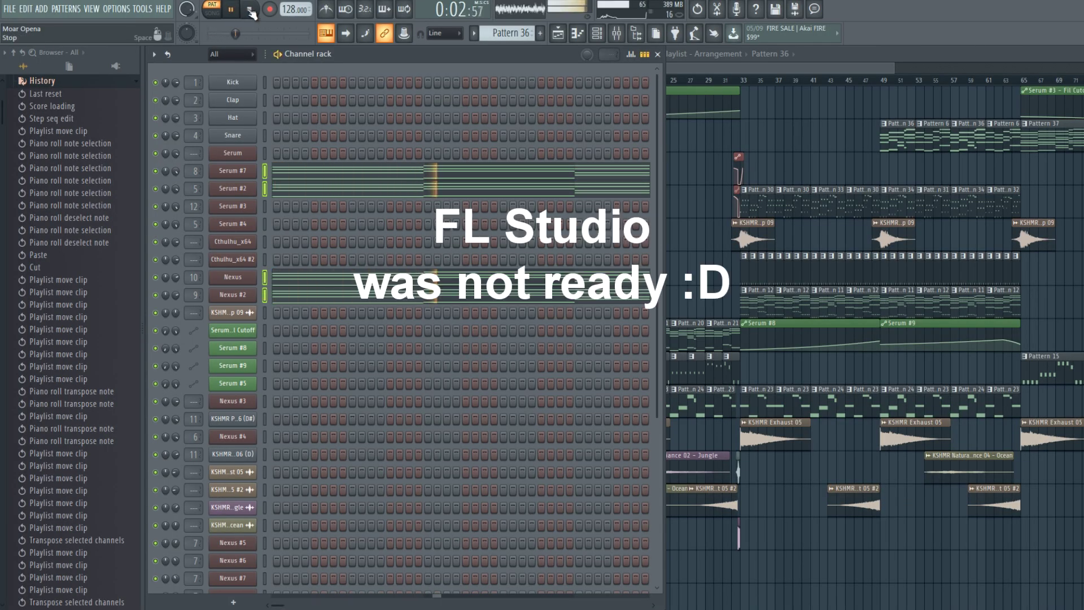
{"action": "left_click", "coordinate": [250, 9]}
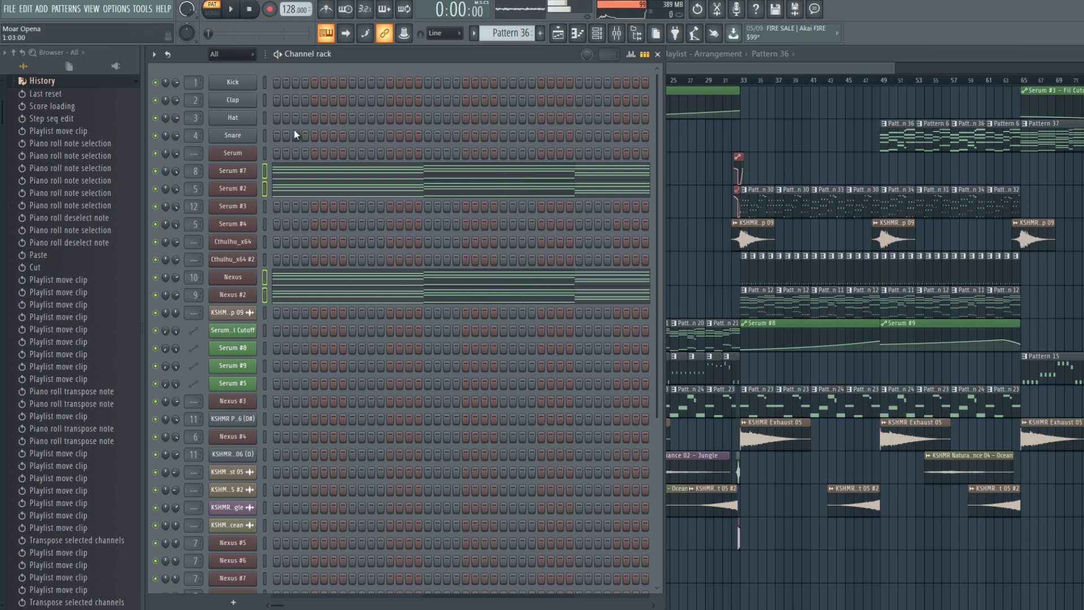
Transpose the four selected channels by +2 semitones and play Pattern 36 briefly to hear the change.
{"action": "left_click", "coordinate": [153, 53]}
{"action": "left_click", "coordinate": [240, 198]}
{"action": "type", "text": "+2"}
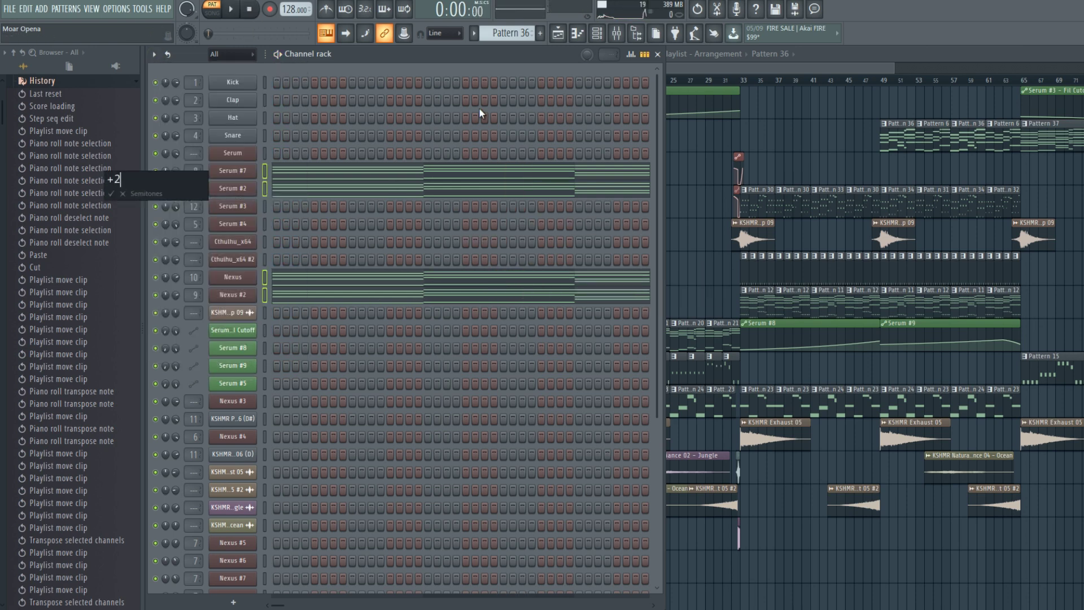
{"action": "key", "text": "Return"}
{"action": "left_click", "coordinate": [234, 10]}
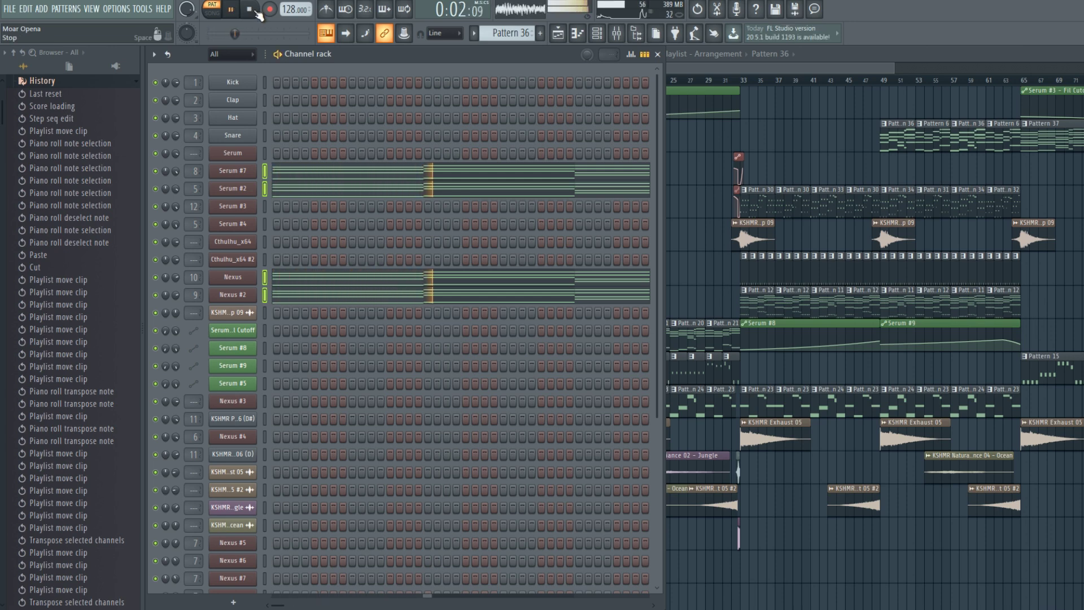
{"action": "key", "text": "space"}
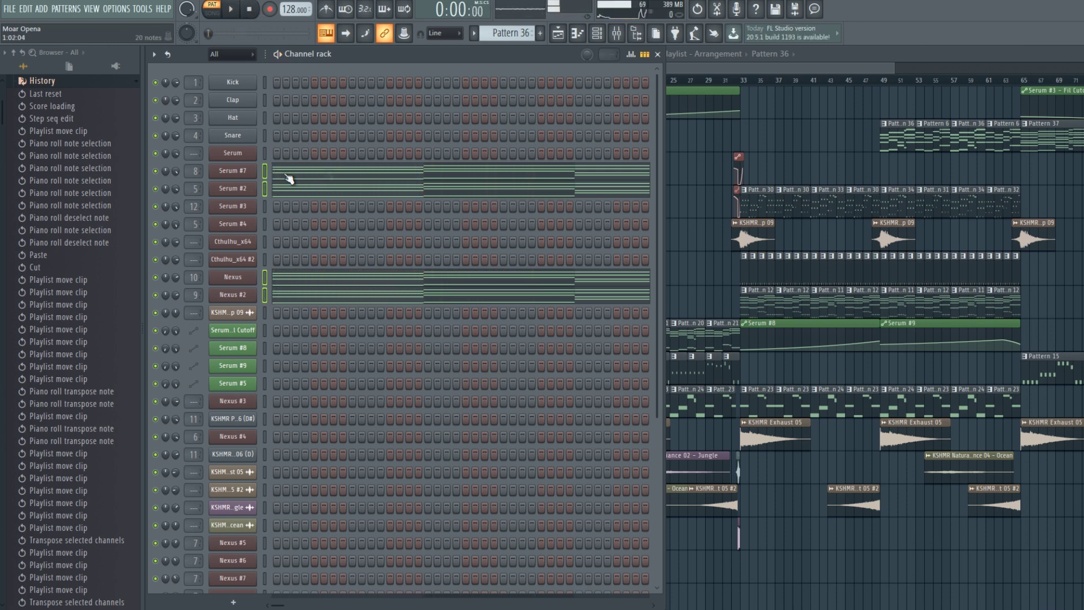
Select the Serum, Serum #7, Serum #2, Serum #3, Serum #4, Nexus and Nexus #2 channels together.
{"action": "left_click", "coordinate": [263, 171]}
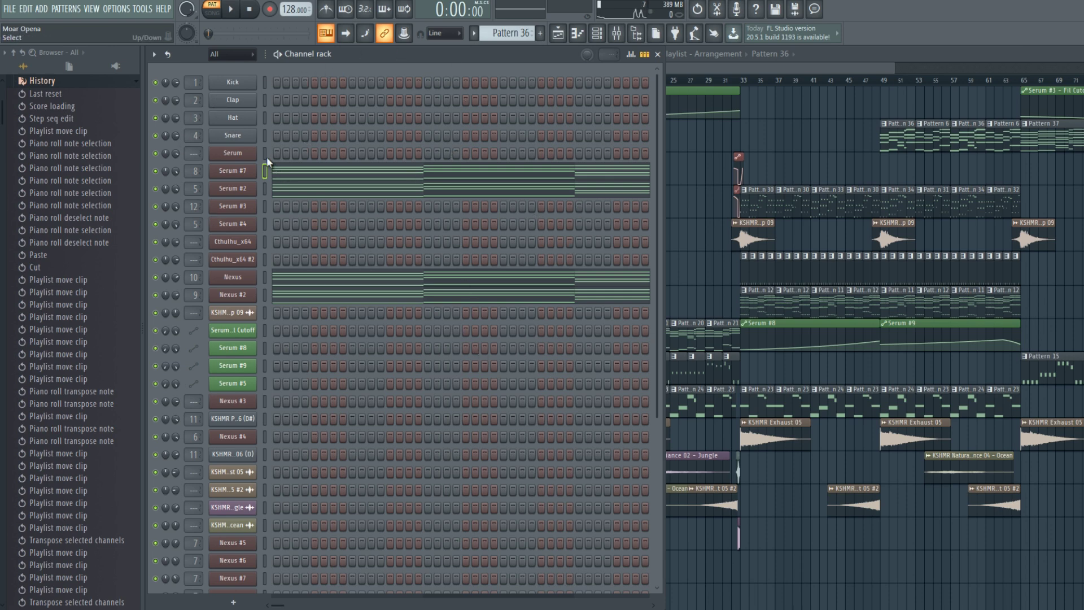
{"action": "left_click_drag", "start_coordinate": [263, 290], "coordinate": [263, 277]}
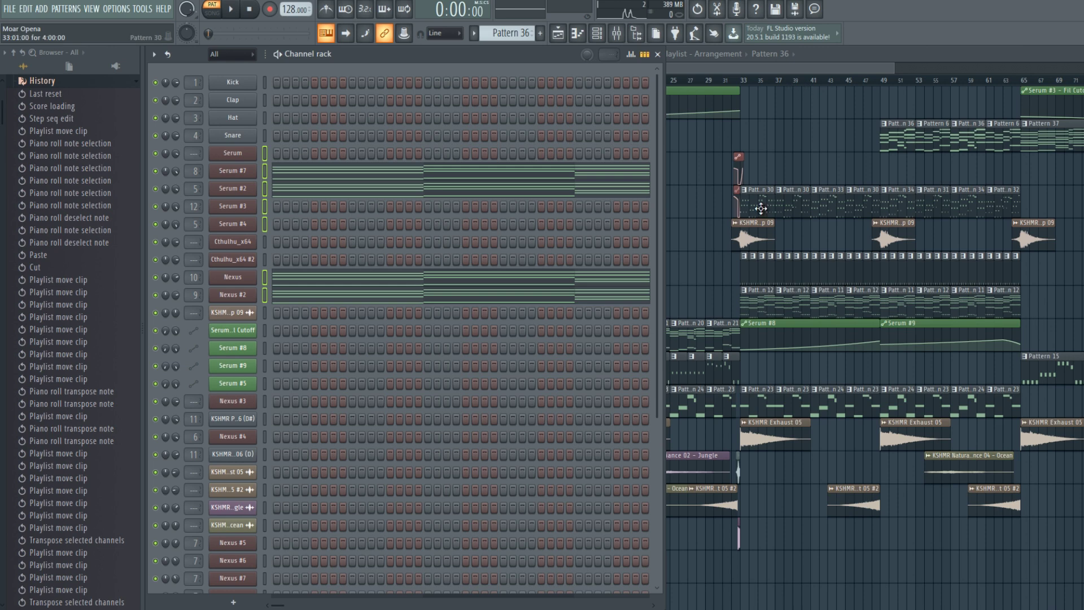
{"action": "left_click", "coordinate": [781, 153]}
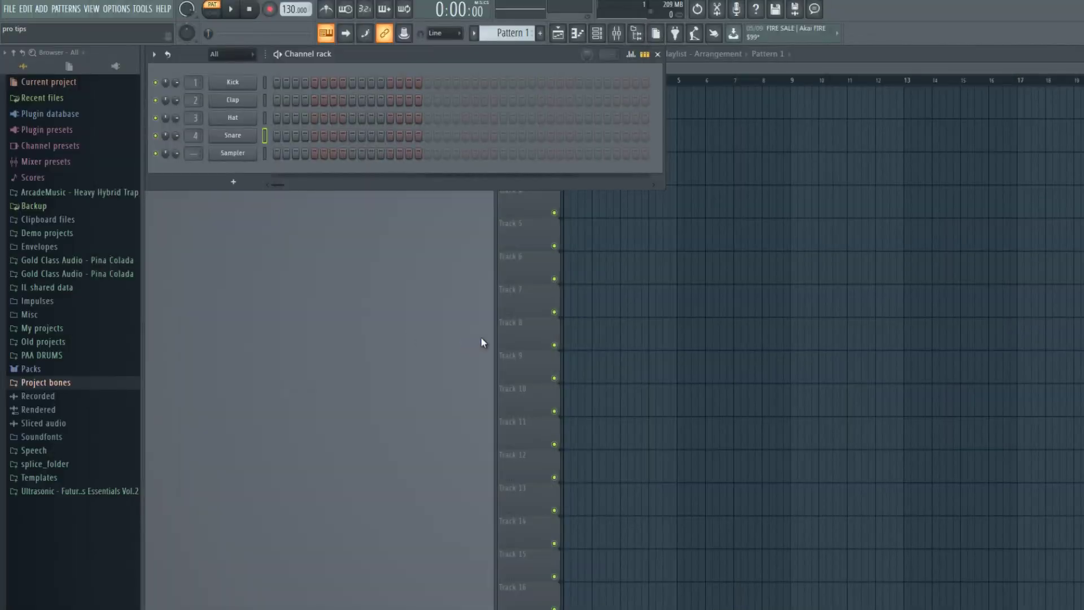
Add a Nexus channel and assign it to a new instrument track in the playlist.
{"action": "left_click", "coordinate": [41, 9]}
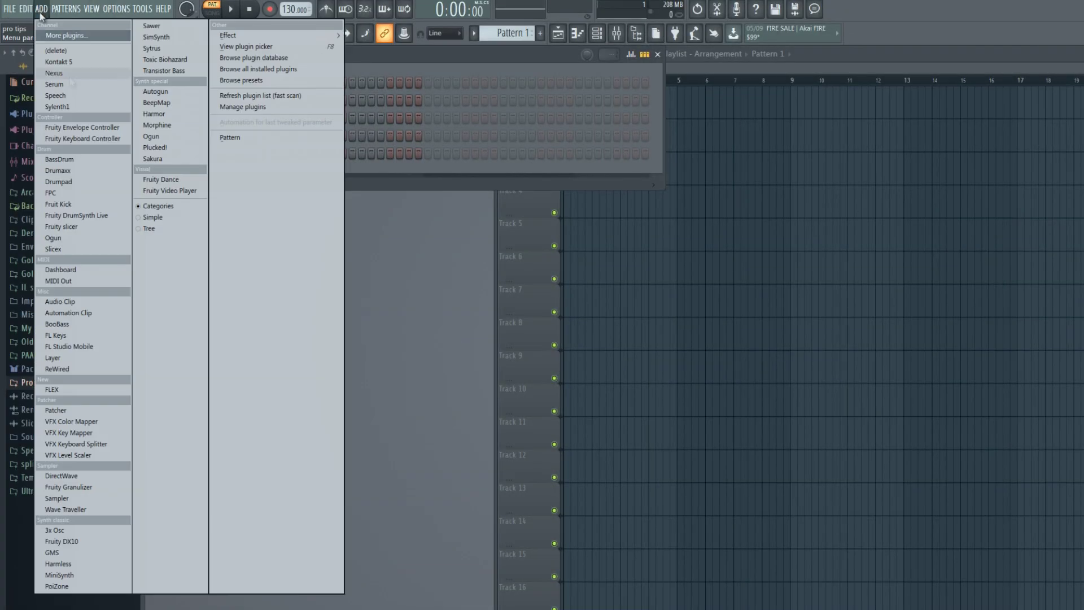
{"action": "left_click", "coordinate": [65, 73]}
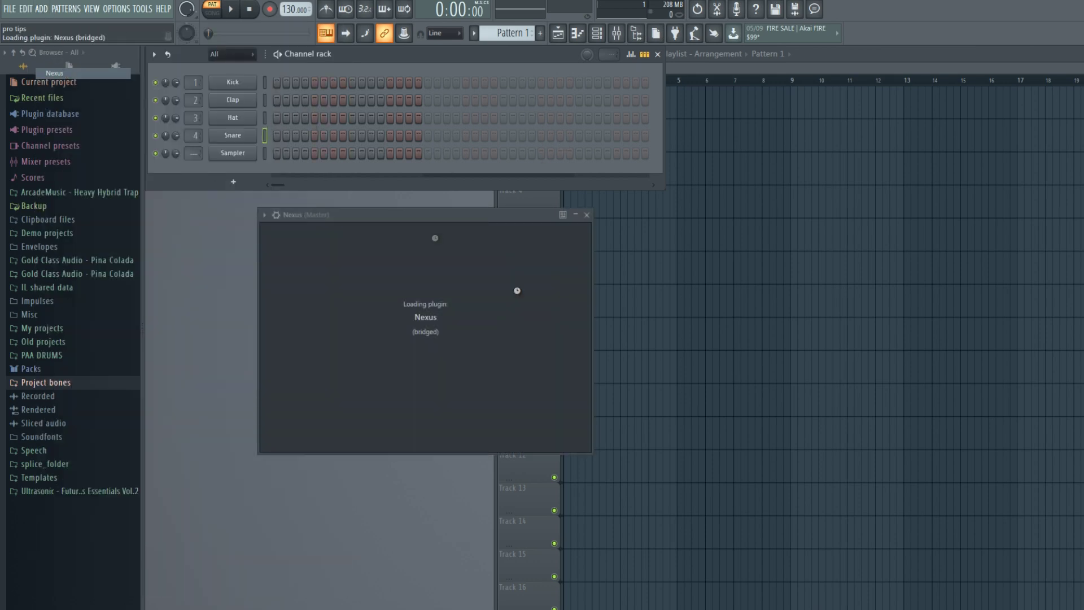
{"action": "right_click", "coordinate": [242, 171]}
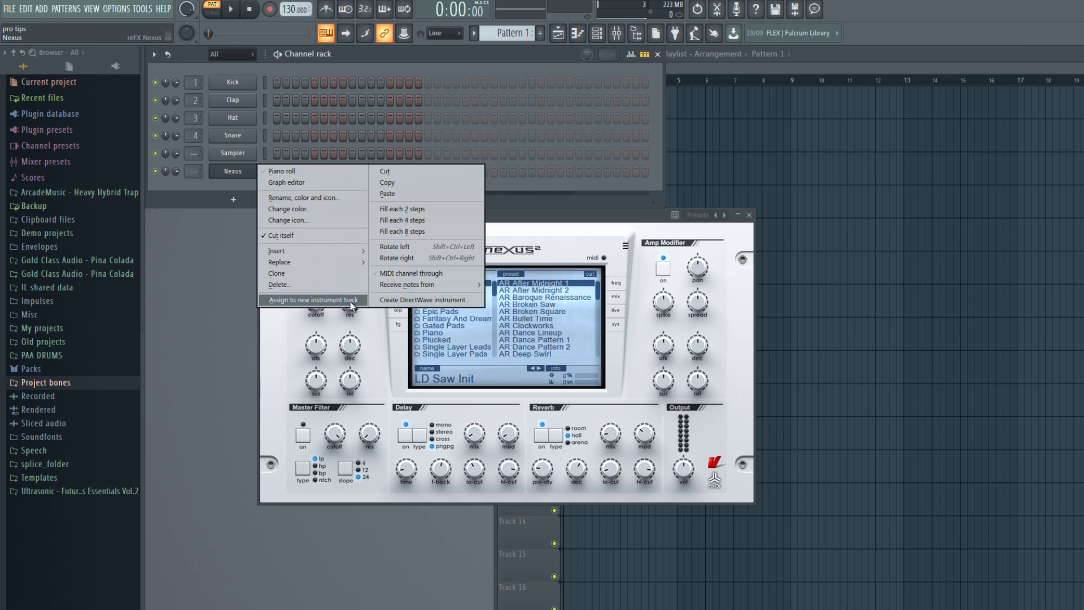
{"action": "left_click", "coordinate": [315, 300]}
{"action": "left_click", "coordinate": [823, 55]}
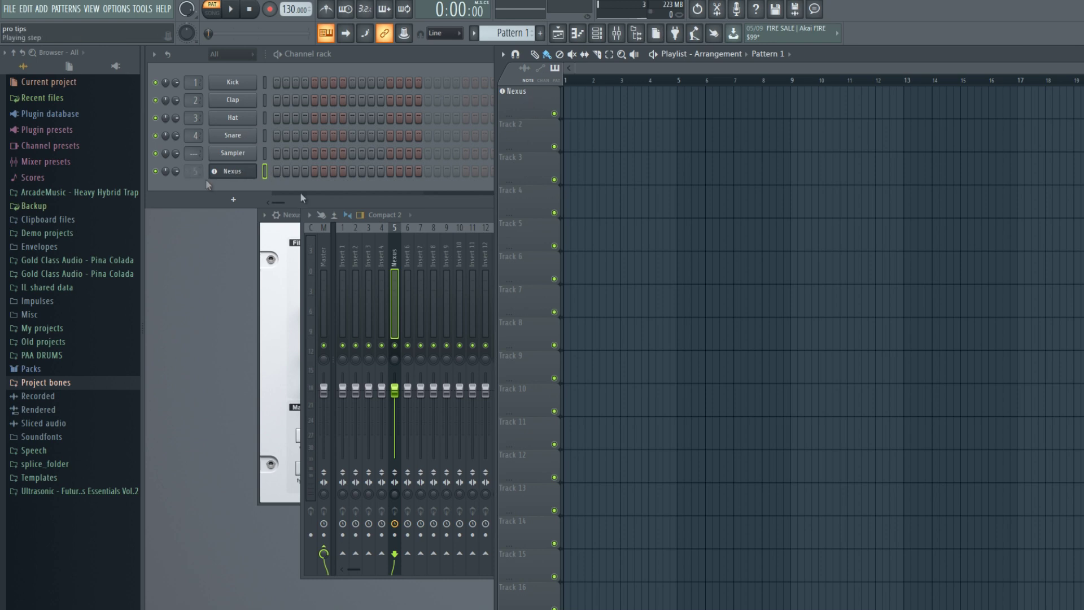
Load Soundgoodizer into the first effect slot of the Nexus mixer track.
{"action": "left_click", "coordinate": [427, 217]}
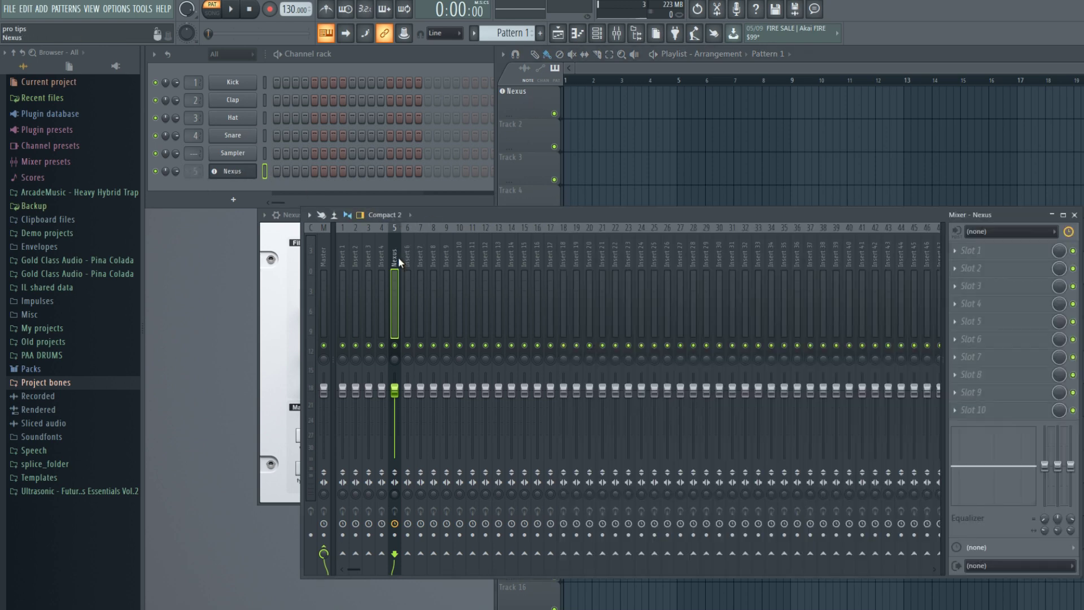
{"action": "left_click", "coordinate": [960, 250]}
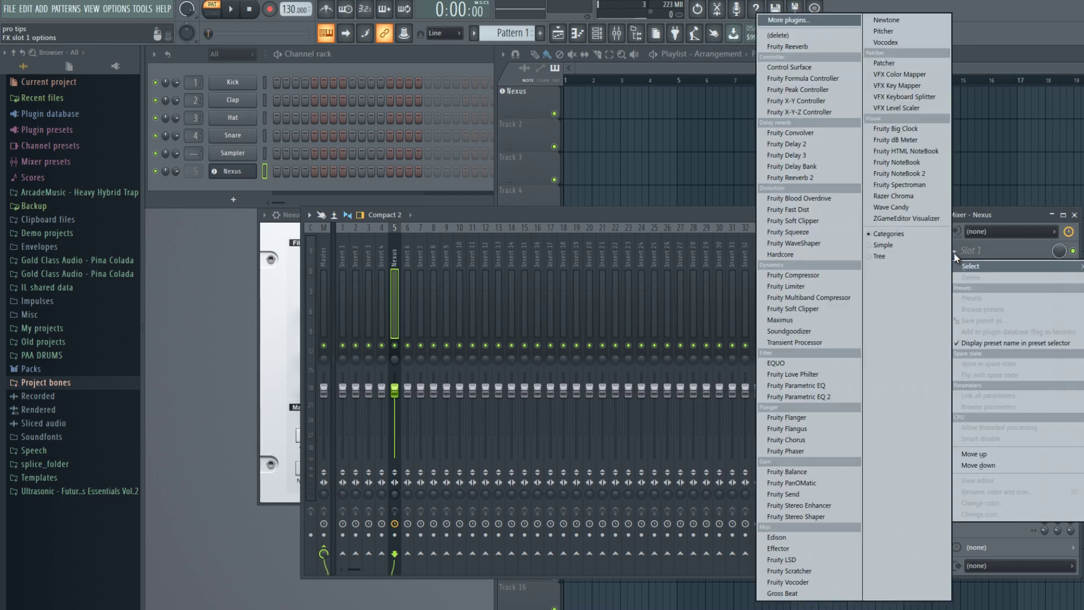
{"action": "left_click", "coordinate": [814, 331]}
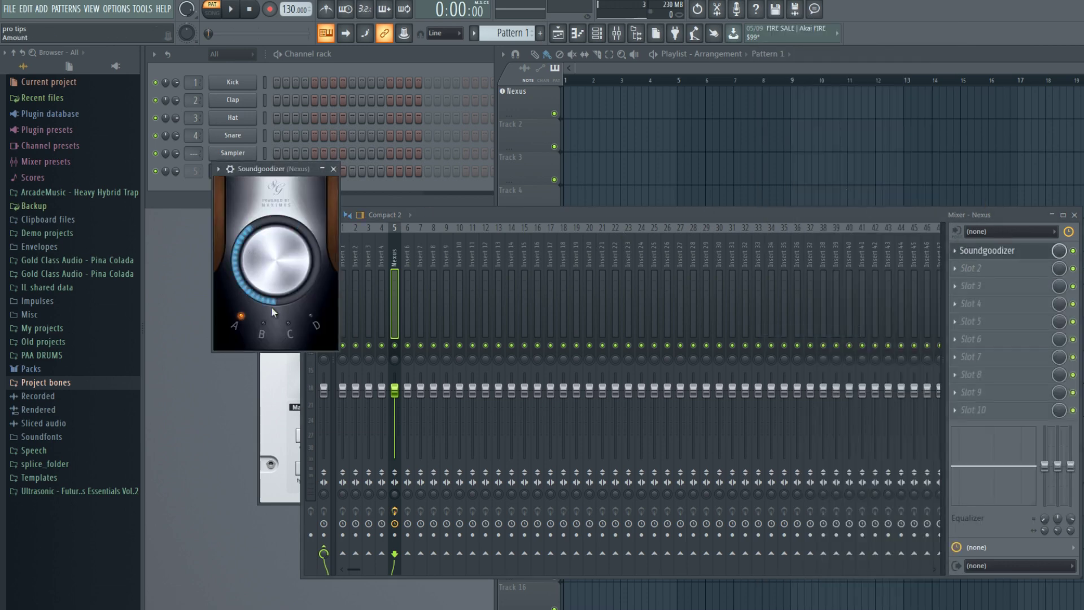
{"action": "left_click", "coordinate": [987, 255]}
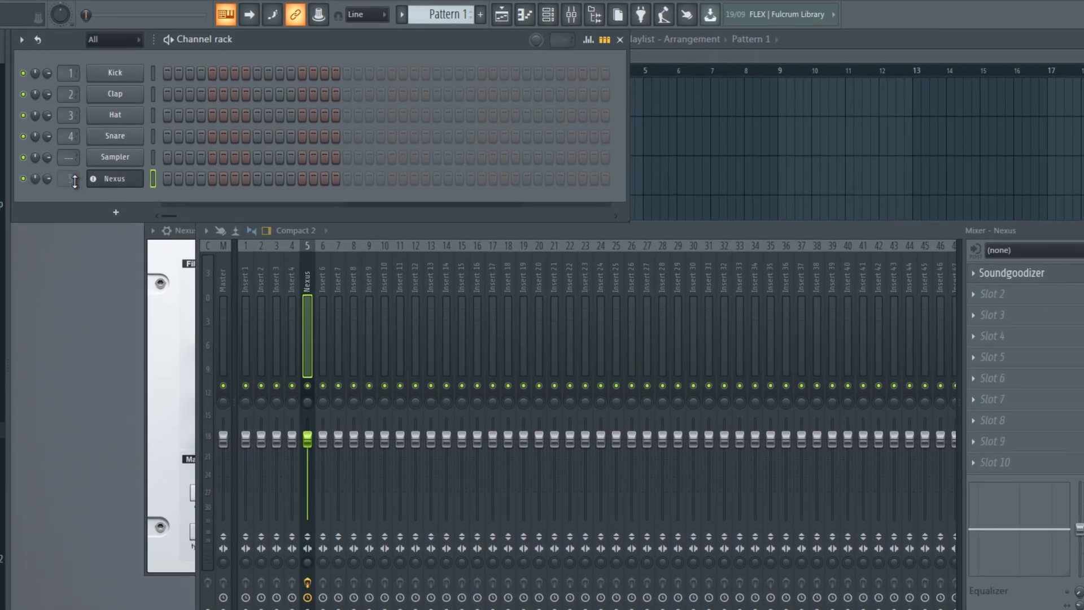
Reroute the Nexus channel to mixer track 10, then return it to mixer track 5.
{"action": "left_click_drag", "start_coordinate": [194, 171], "coordinate": [194, 160]}
{"action": "left_click_drag", "start_coordinate": [69, 165], "coordinate": [70, 155]}
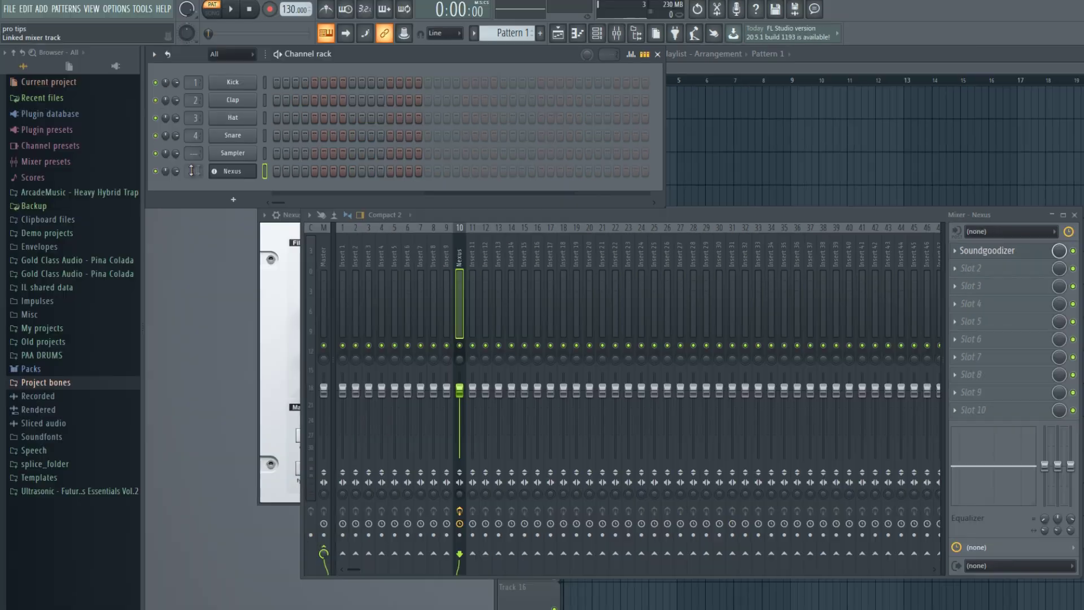
{"action": "left_click_drag", "start_coordinate": [191, 170], "coordinate": [199, 193]}
{"action": "left_click", "coordinate": [745, 112]}
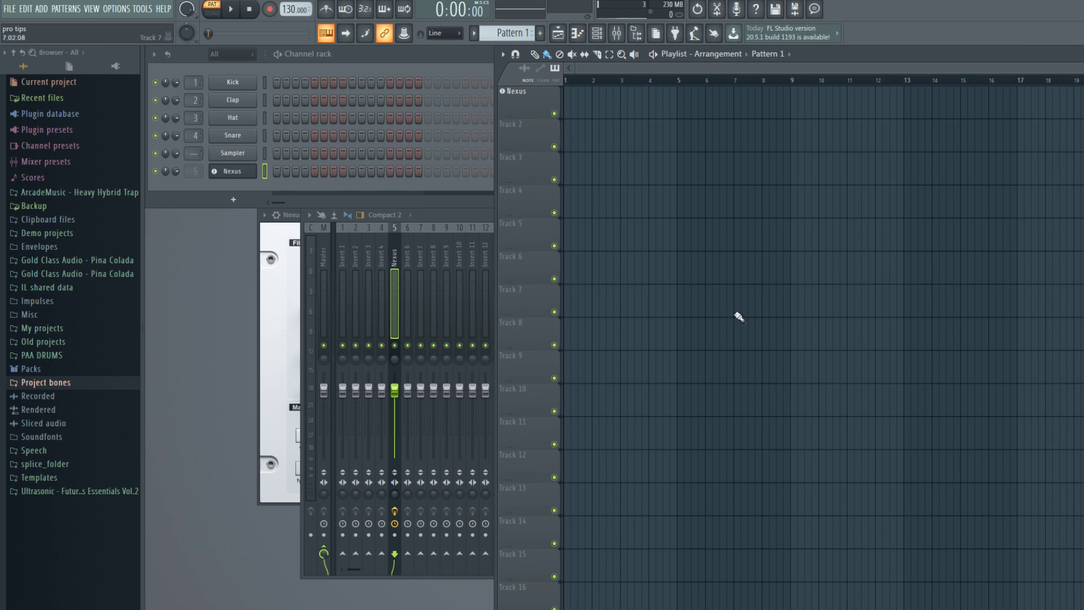
Look at the Nexus channel's instrument track assignment option and its mixer track.
{"action": "right_click", "coordinate": [226, 173]}
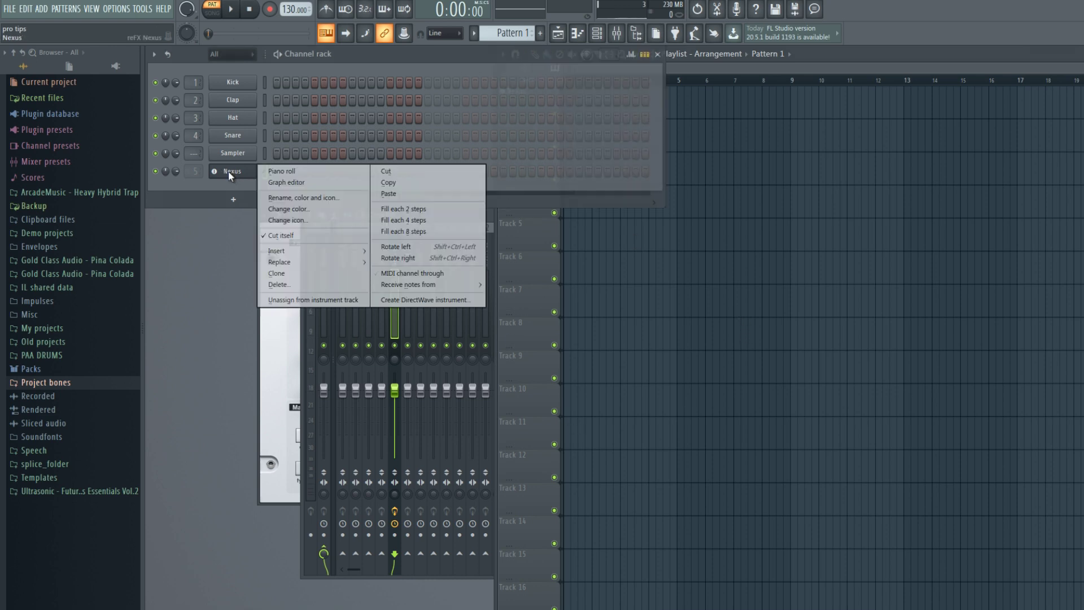
{"action": "left_click", "coordinate": [302, 299]}
{"action": "left_click", "coordinate": [394, 259]}
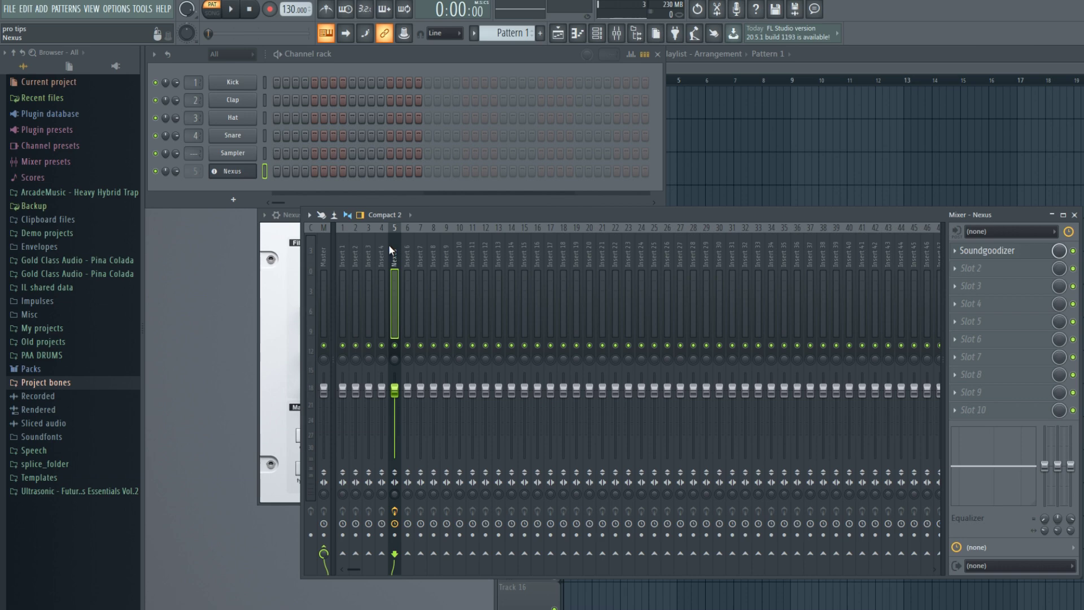
Enable the first step of the Nexus channel and try a Pattern 1 clip at bar 1 of its playlist track, removing the clip again.
{"action": "right_click", "coordinate": [790, 136]}
{"action": "left_click_drag", "start_coordinate": [790, 139], "coordinate": [594, 111]}
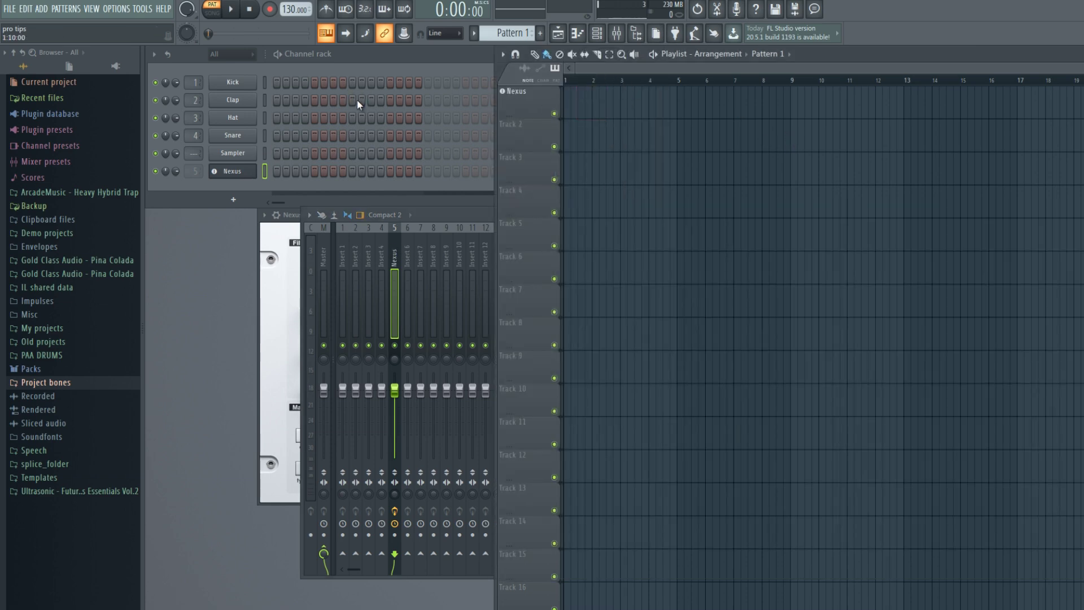
{"action": "left_click", "coordinate": [277, 171]}
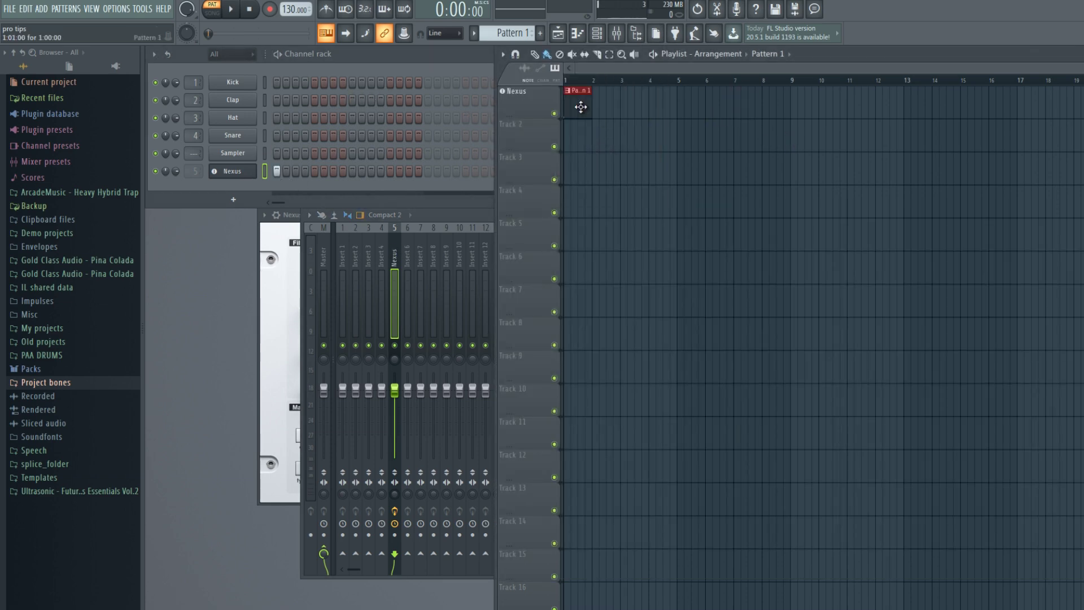
{"action": "right_click", "coordinate": [581, 108]}
Add Cymatics 808 Mob Melody Loop 2 - 90 BPM A# Min from the PAA DRUMS melody loops as an audio track below Nexus.
{"action": "left_click", "coordinate": [70, 354]}
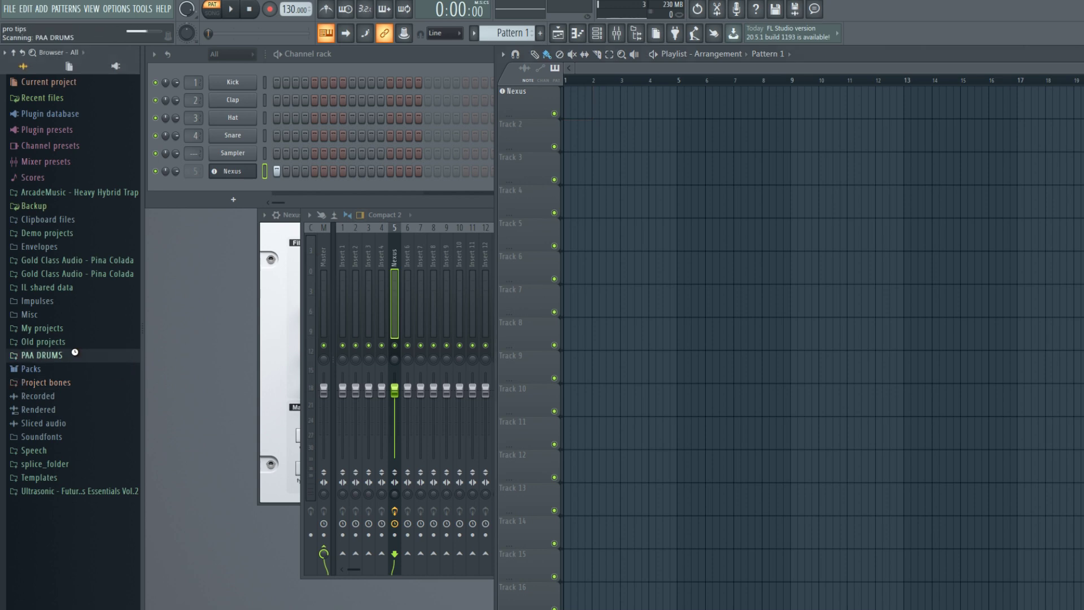
{"action": "scroll", "coordinate": [85, 375], "scroll_direction": "down", "scroll_amount": 2}
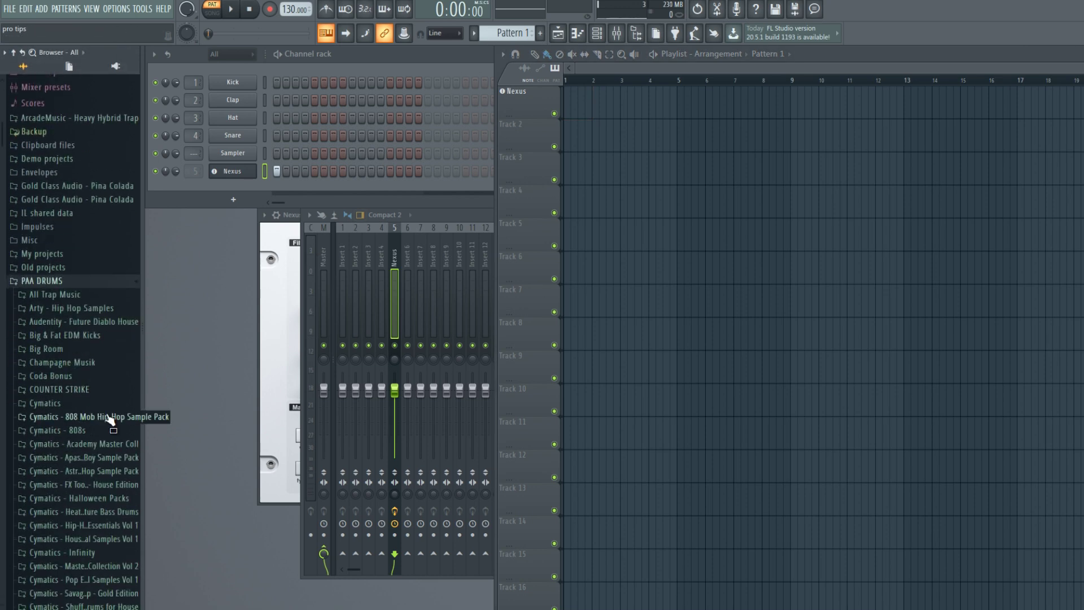
{"action": "left_click", "coordinate": [129, 418]}
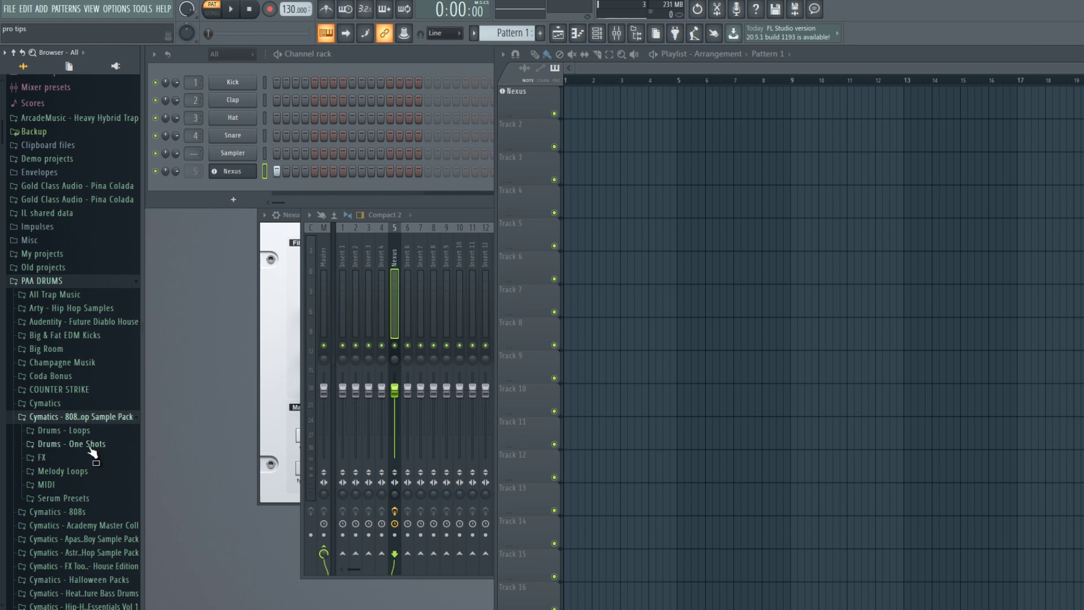
{"action": "left_click", "coordinate": [84, 470]}
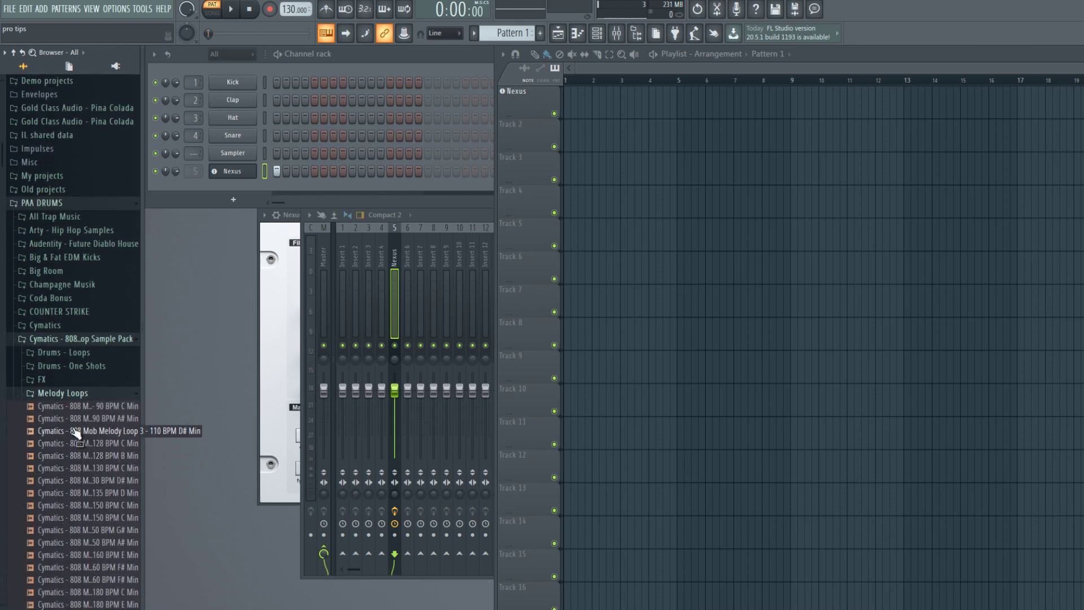
{"action": "left_click_drag", "start_coordinate": [69, 425], "coordinate": [527, 133]}
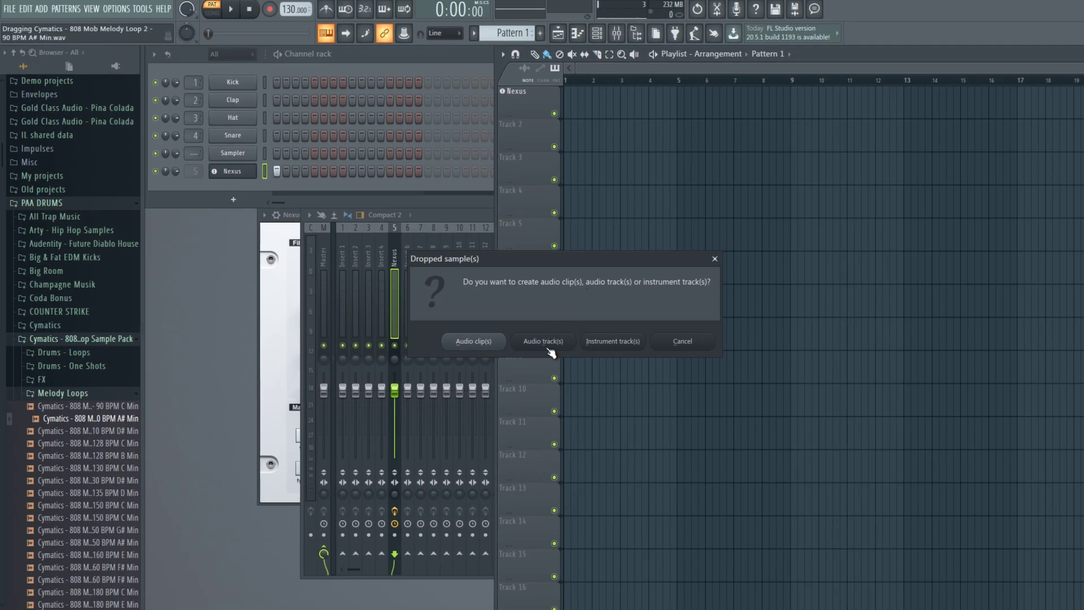
{"action": "left_click", "coordinate": [547, 345]}
Insert Fruity parametric EQ 2 on the loop's mixer track, cutting band 6 to about -6.4 dB at 2153 Hz and lowering band 3 slightly.
{"action": "left_click", "coordinate": [424, 346]}
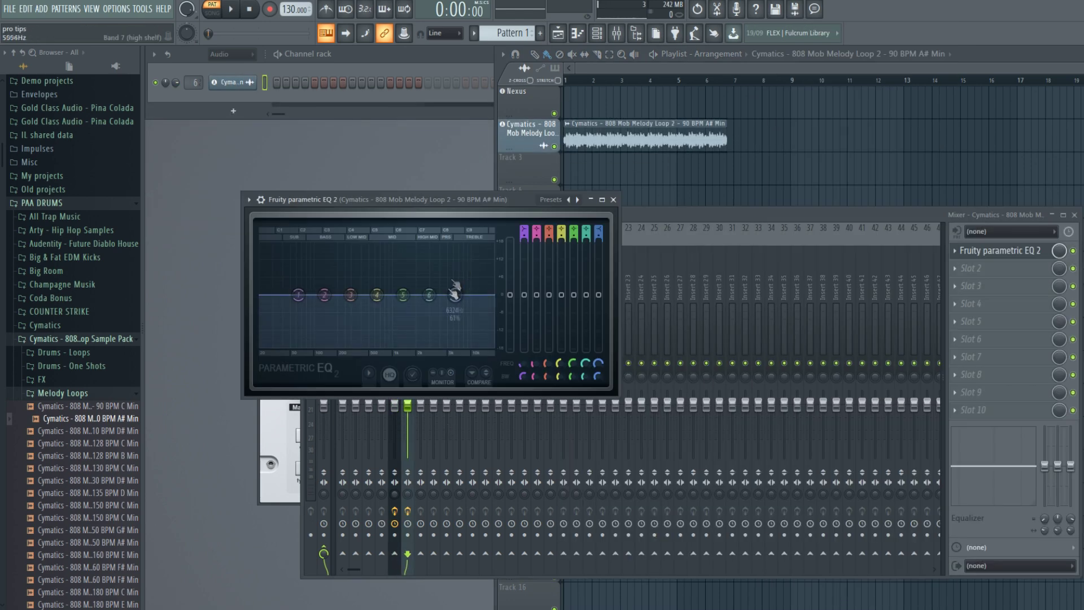
{"action": "left_click_drag", "start_coordinate": [429, 295], "coordinate": [418, 316]}
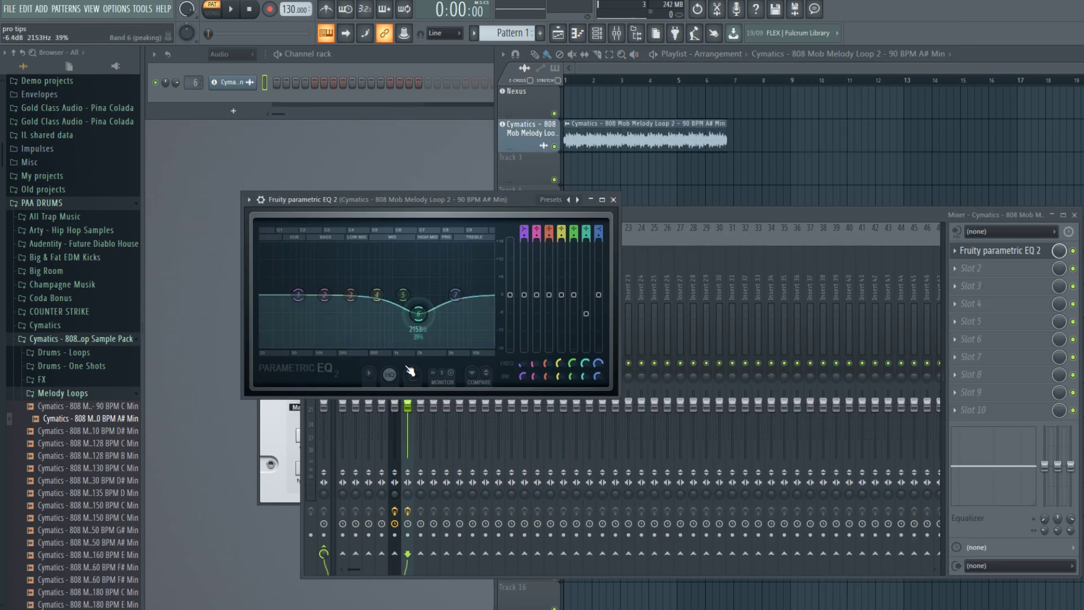
{"action": "left_click", "coordinate": [613, 199]}
{"action": "left_click", "coordinate": [796, 158]}
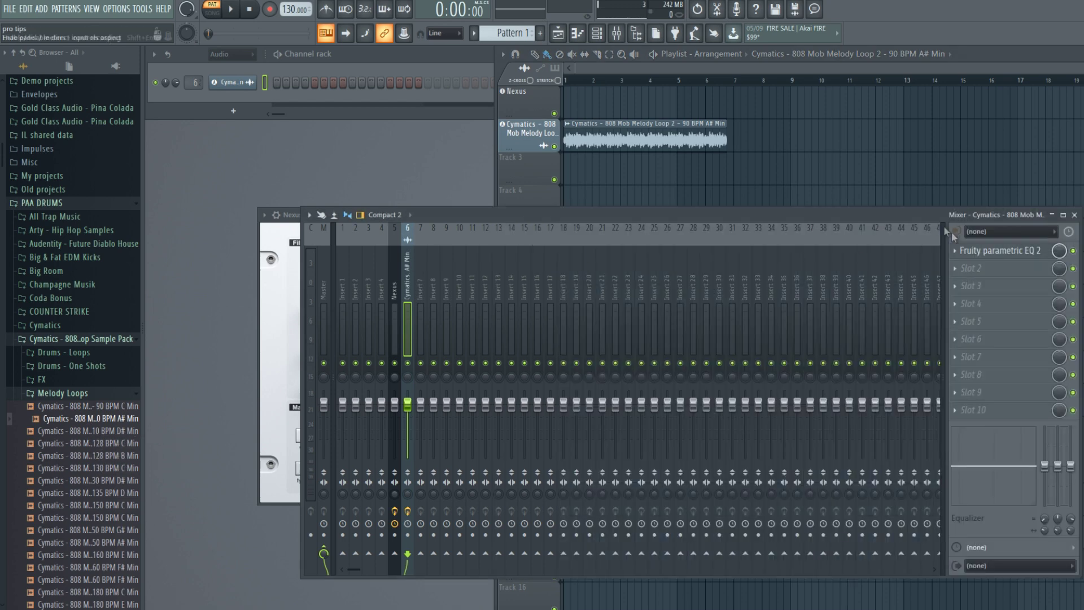
{"action": "left_click", "coordinate": [996, 251]}
{"action": "left_click_drag", "start_coordinate": [351, 295], "coordinate": [349, 305]}
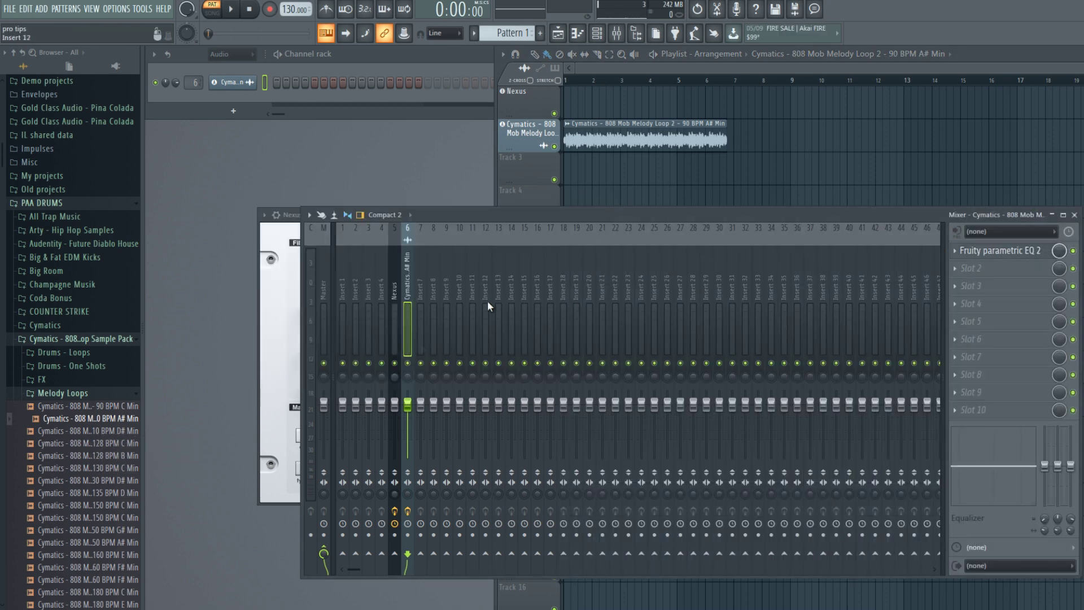
{"action": "left_click", "coordinate": [532, 134]}
Place Melody Loop 6 - 130 BPM C Min after the first loop on the same audio track and check its mixer routing and EQ.
{"action": "left_click_drag", "start_coordinate": [85, 468], "coordinate": [757, 141]}
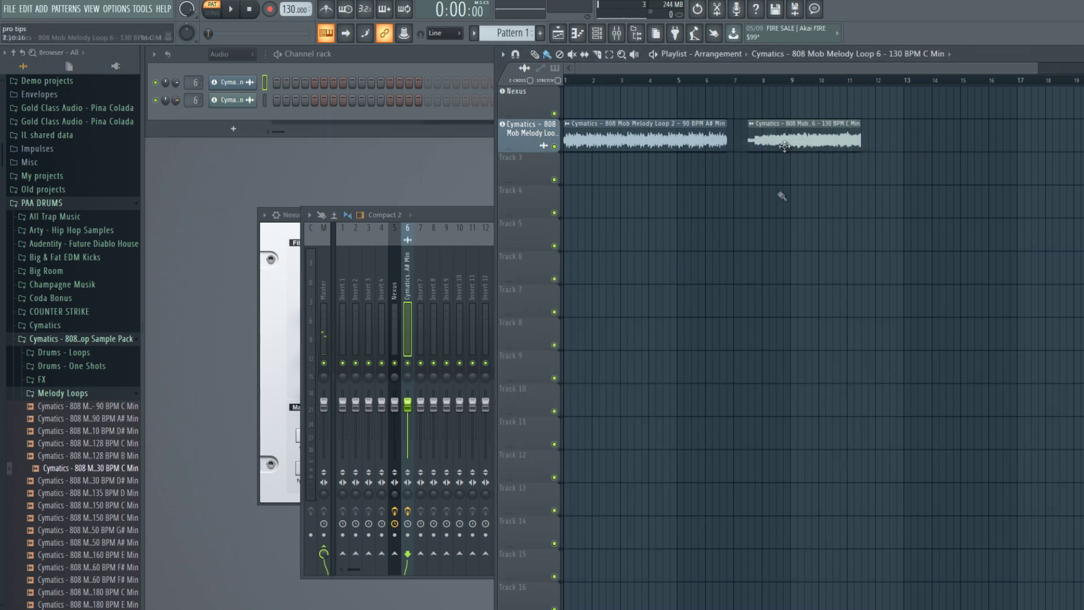
{"action": "double_click", "coordinate": [784, 146]}
{"action": "left_click", "coordinate": [493, 124]}
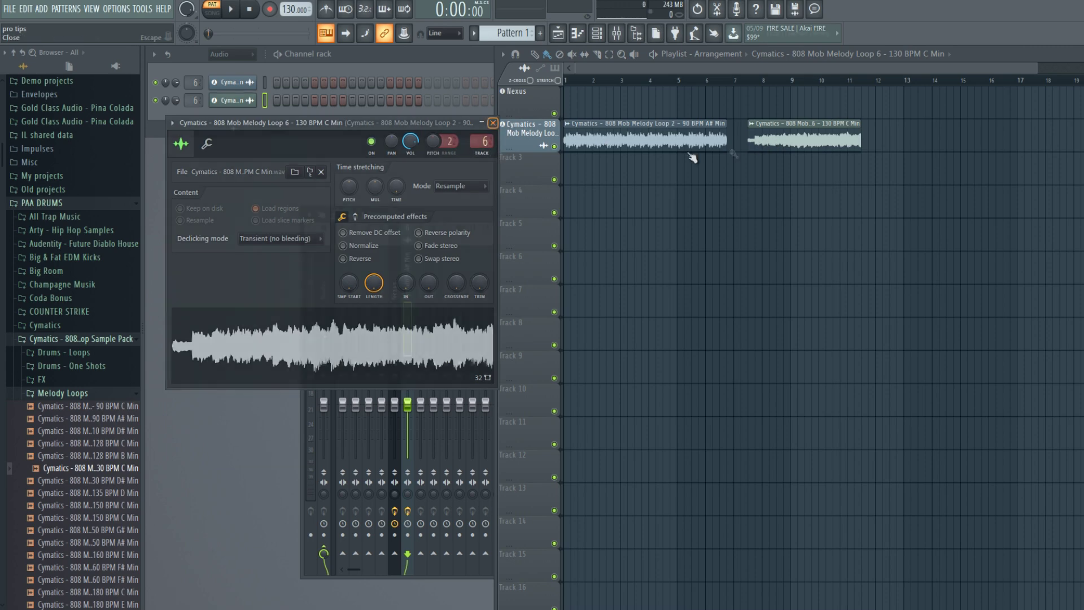
{"action": "left_click", "coordinate": [436, 267]}
{"action": "left_click", "coordinate": [1014, 254]}
{"action": "left_click", "coordinate": [625, 203]}
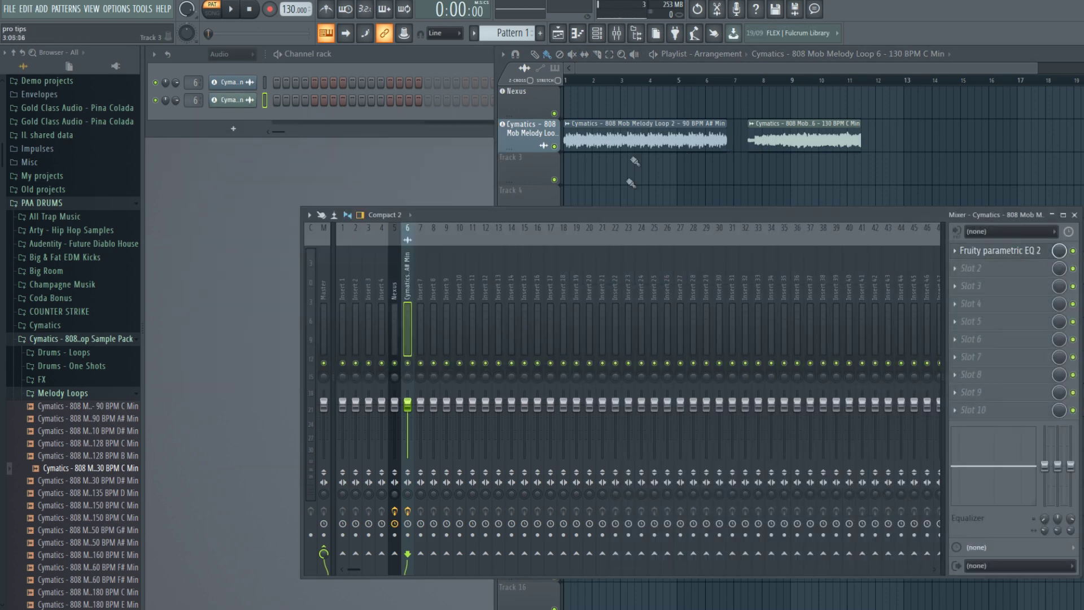
Place the one-shot Cymatics 808 Mob 808 3 - C# after the two loops on the audio track and check its mixer routing.
{"action": "left_click", "coordinate": [66, 394]}
{"action": "left_click", "coordinate": [102, 366]}
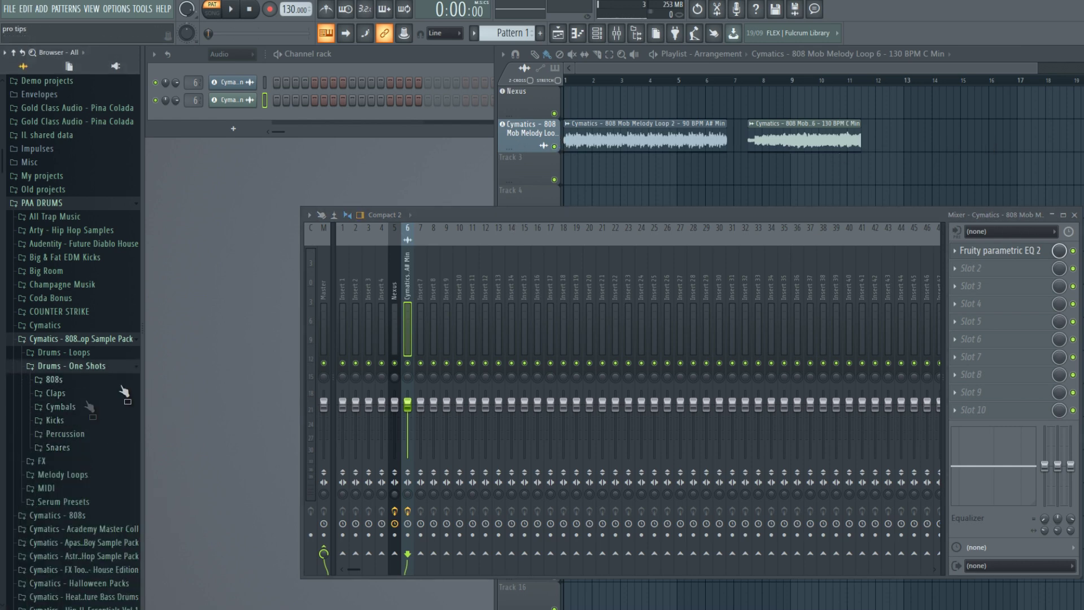
{"action": "left_click", "coordinate": [64, 367]}
{"action": "left_click", "coordinate": [64, 367]}
{"action": "left_click", "coordinate": [74, 382]}
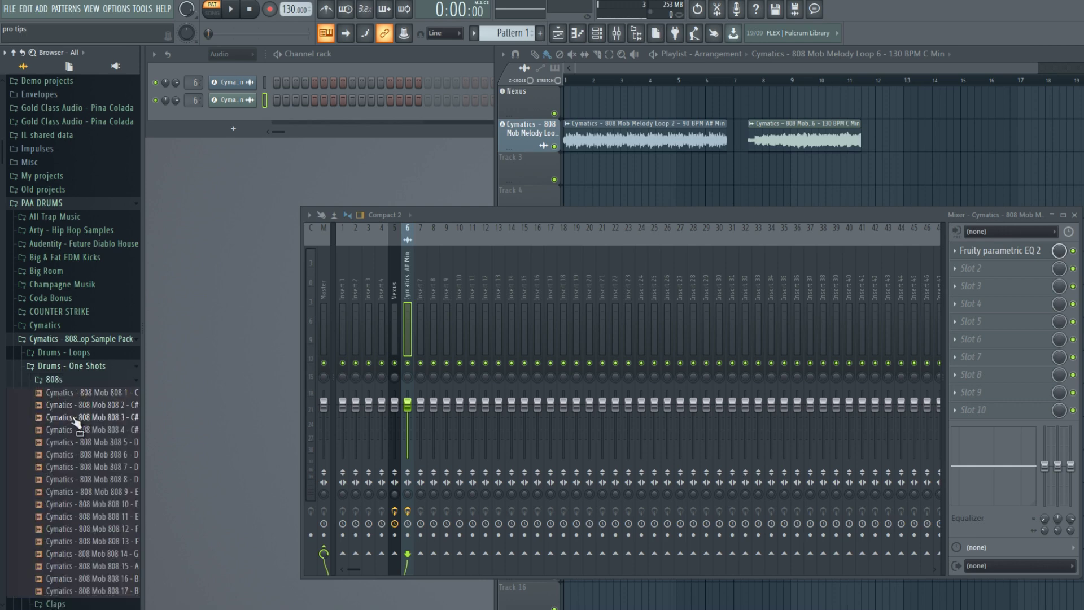
{"action": "left_click_drag", "start_coordinate": [93, 417], "coordinate": [906, 143]}
{"action": "double_click", "coordinate": [919, 144]}
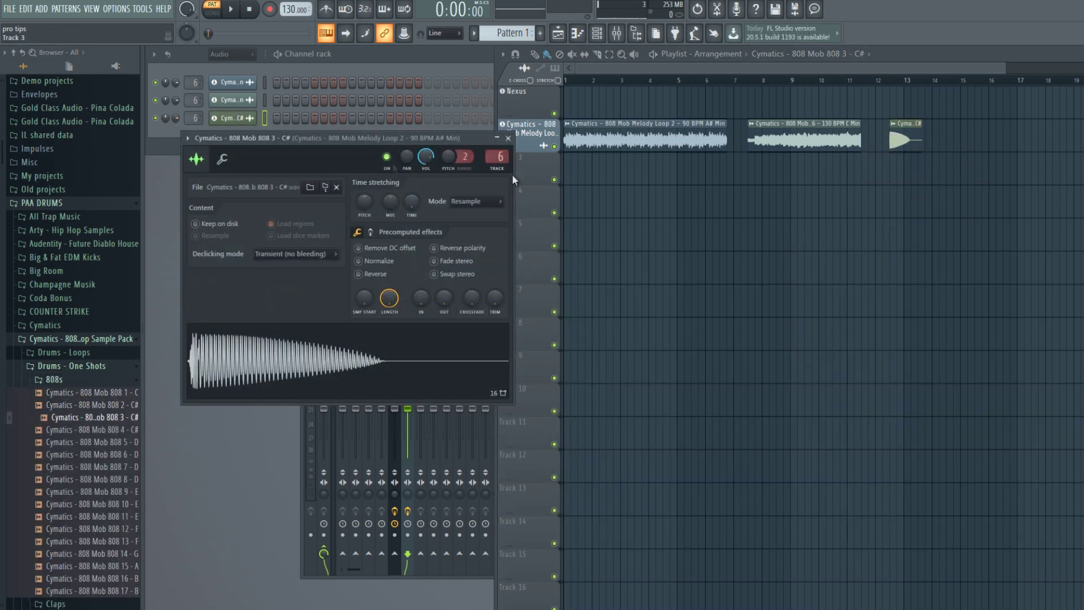
{"action": "left_click", "coordinate": [508, 137]}
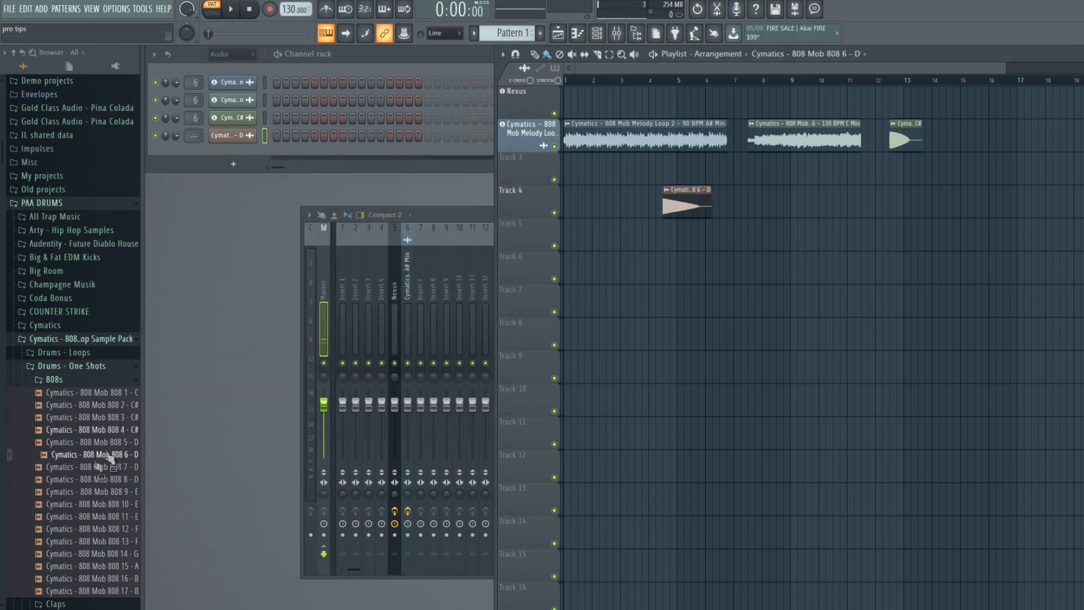
Place the 808 6 - D and 808 8 - D one-shots on unassigned Track 4 and check the mixer routing of 808 8.
{"action": "left_click_drag", "start_coordinate": [98, 480], "coordinate": [764, 214]}
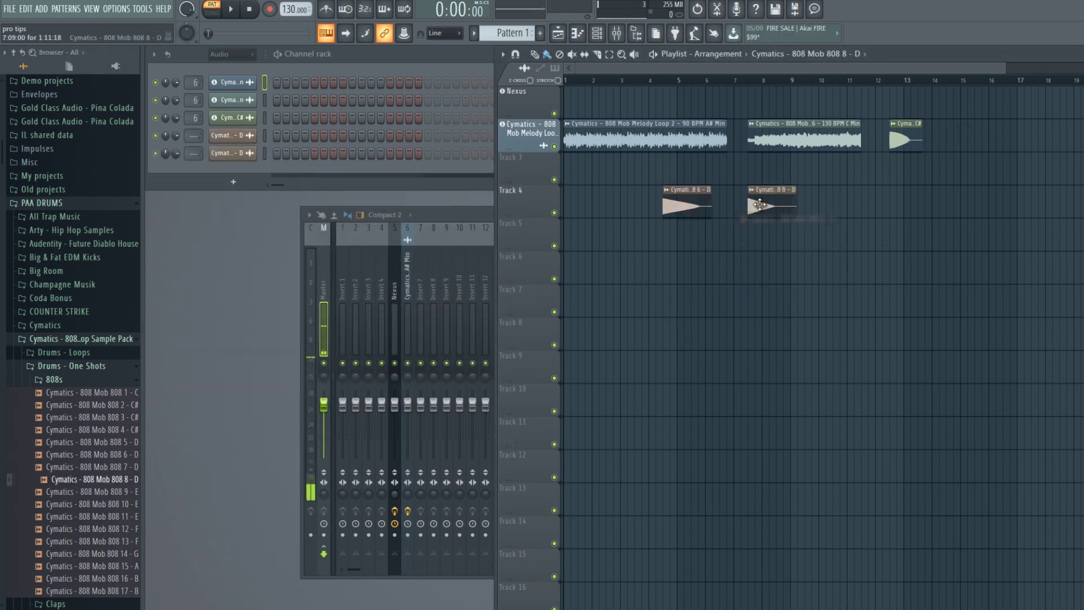
{"action": "double_click", "coordinate": [768, 206]}
{"action": "left_click", "coordinate": [538, 169]}
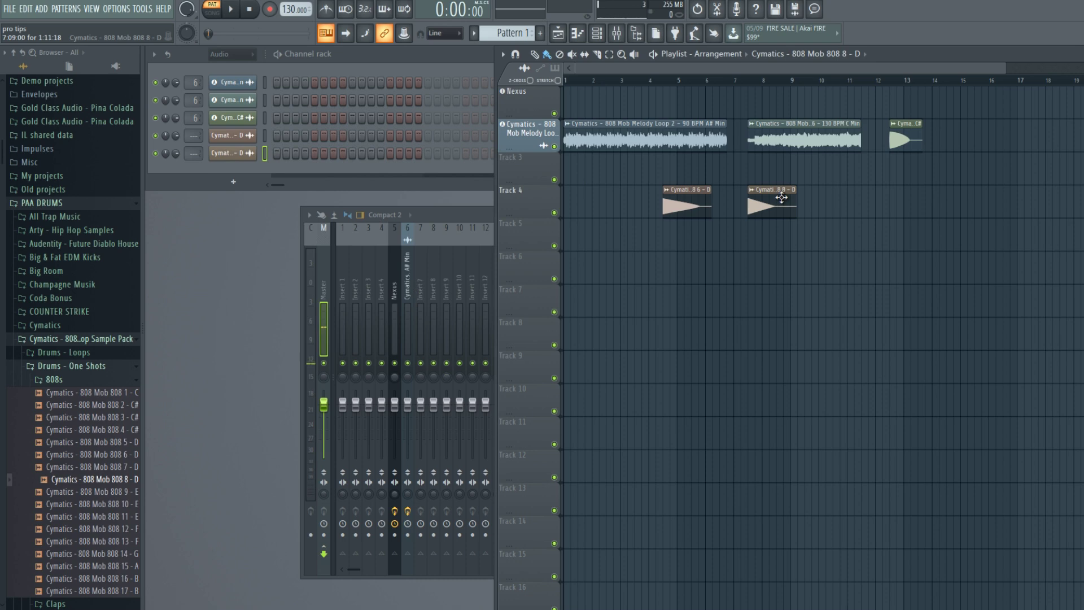
Set the track mode of the Cymatics 808 Mob Melody Loop 2 audio track to Unassigned.
{"action": "right_click", "coordinate": [535, 121]}
{"action": "mouse_move", "coordinate": [596, 187]}
{"action": "left_click", "coordinate": [534, 129]}
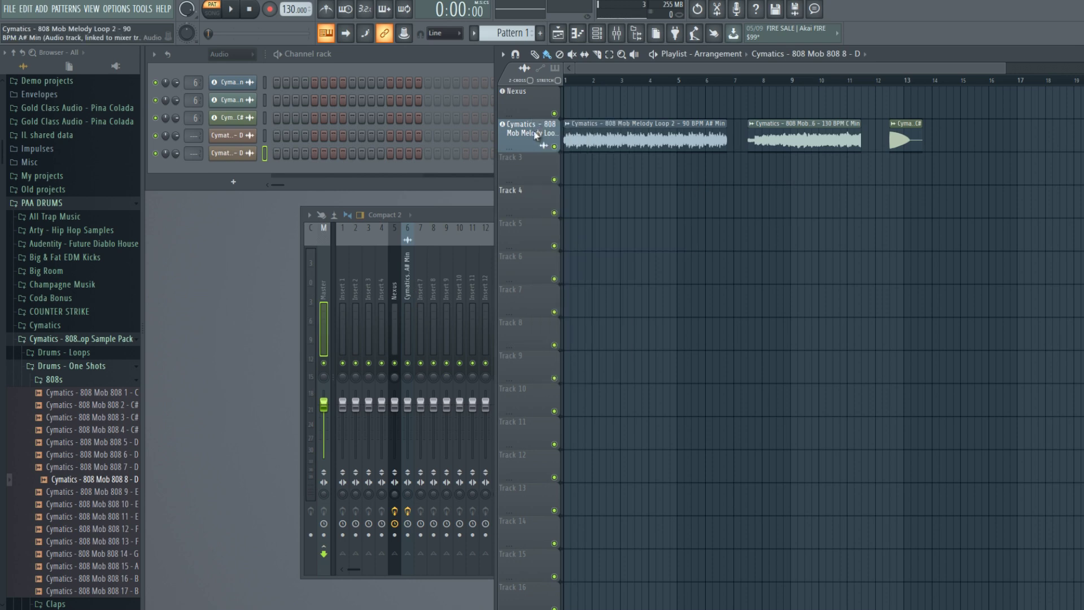
{"action": "right_click", "coordinate": [534, 119]}
{"action": "mouse_move", "coordinate": [582, 190]}
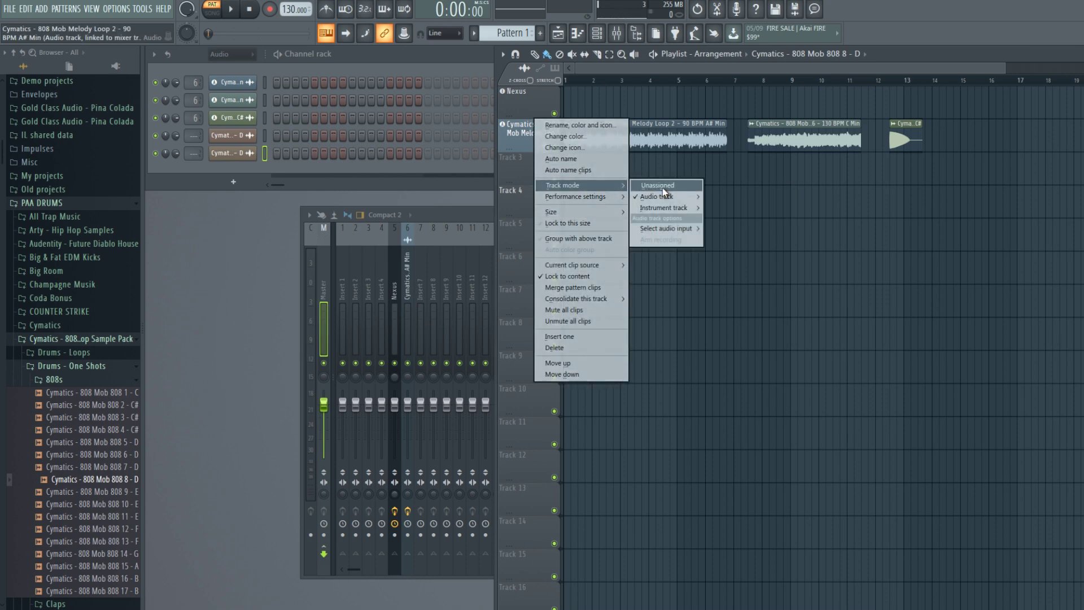
{"action": "left_click", "coordinate": [662, 187]}
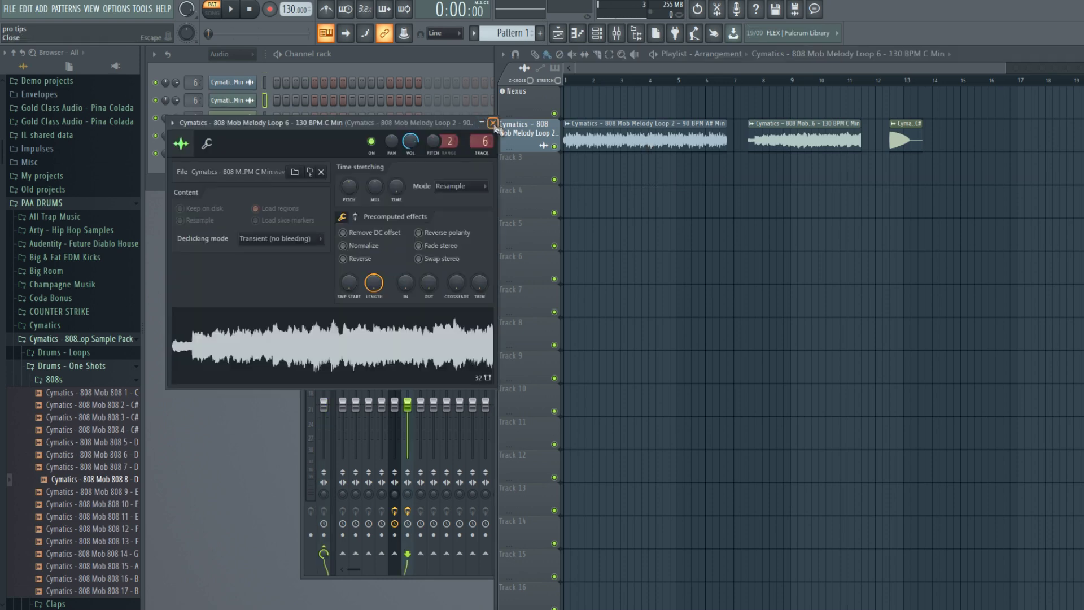
{"action": "left_click", "coordinate": [492, 123]}
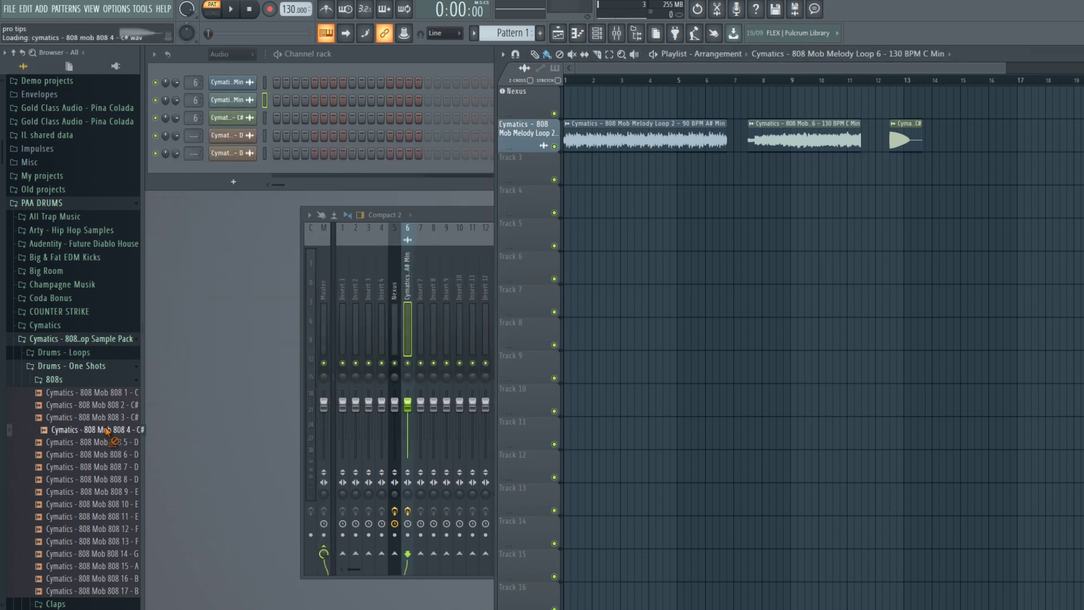
Place the one-shot Cymatics 808 Mob 808 4 - C# at the end of the unassigned loop track and check its mixer routing.
{"action": "left_click_drag", "start_coordinate": [91, 429], "coordinate": [964, 138]}
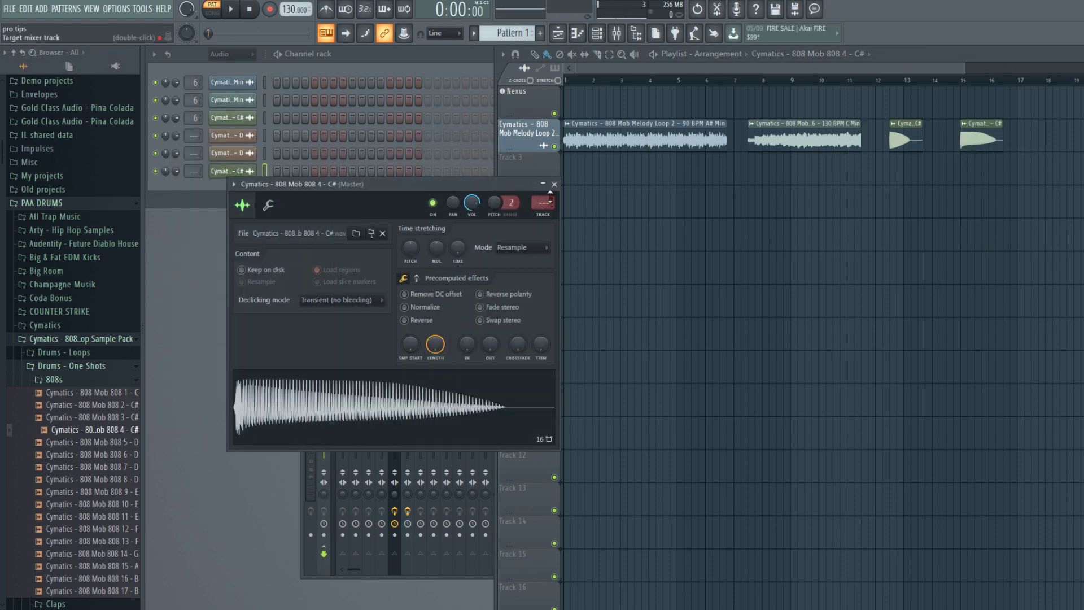
{"action": "left_click", "coordinate": [555, 185]}
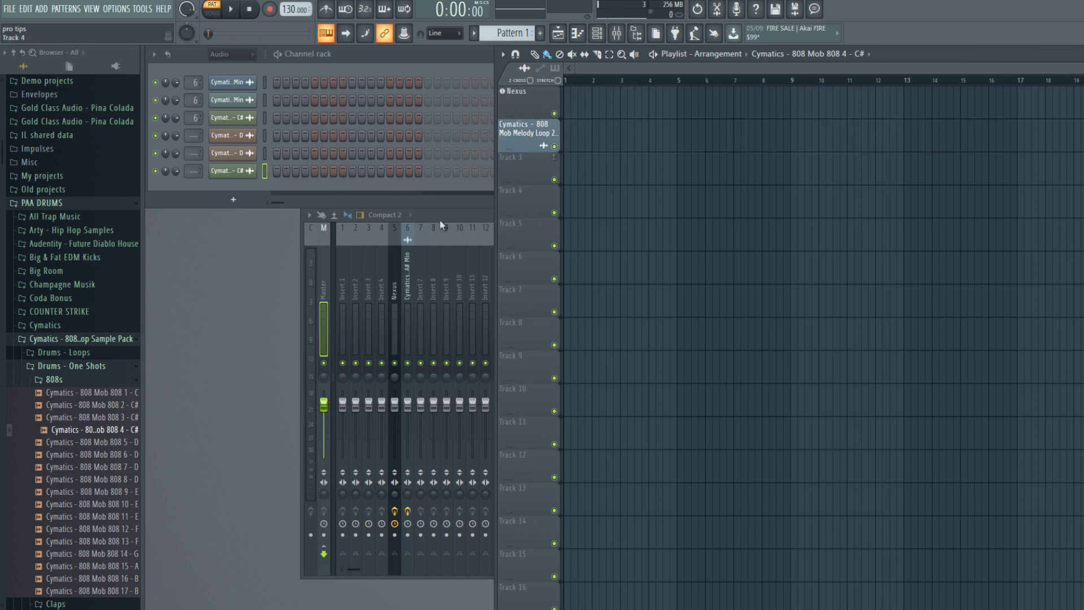
{"action": "left_click", "coordinate": [441, 226]}
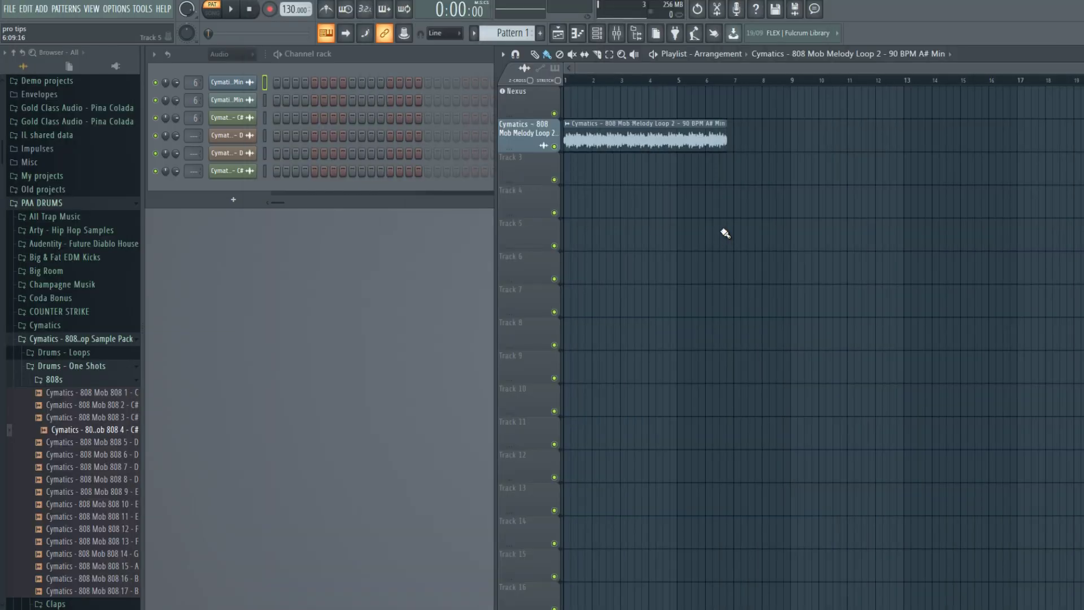
Create a channel volume automation clip for Melody Loop 2 on Track 3, and shape it with dips at bars 2 and 5 around a peak.
{"action": "double_click", "coordinate": [643, 142]}
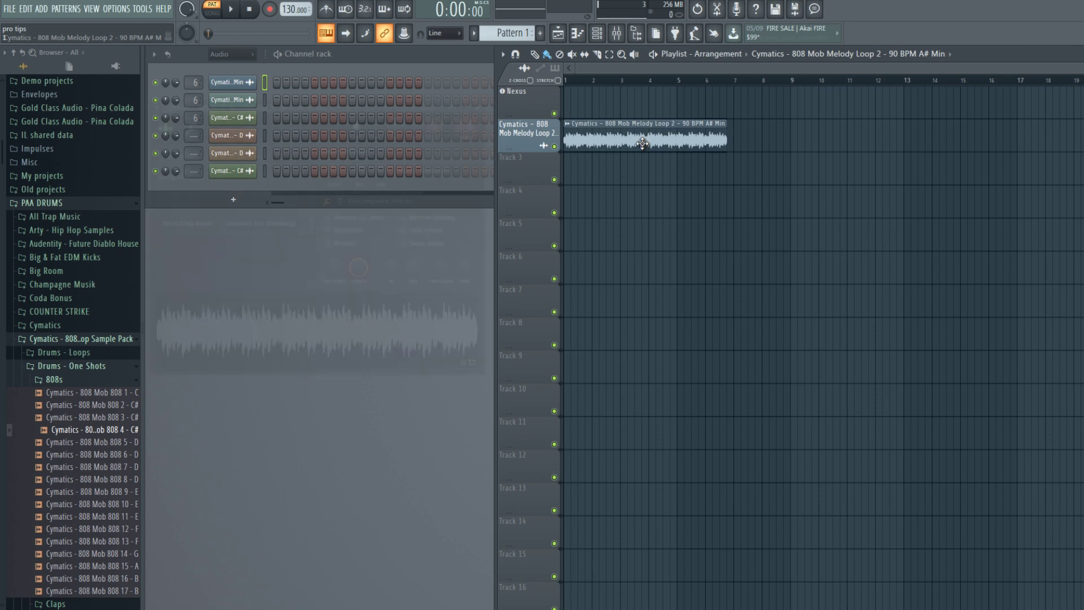
{"action": "right_click", "coordinate": [398, 131]}
{"action": "left_click", "coordinate": [435, 188]}
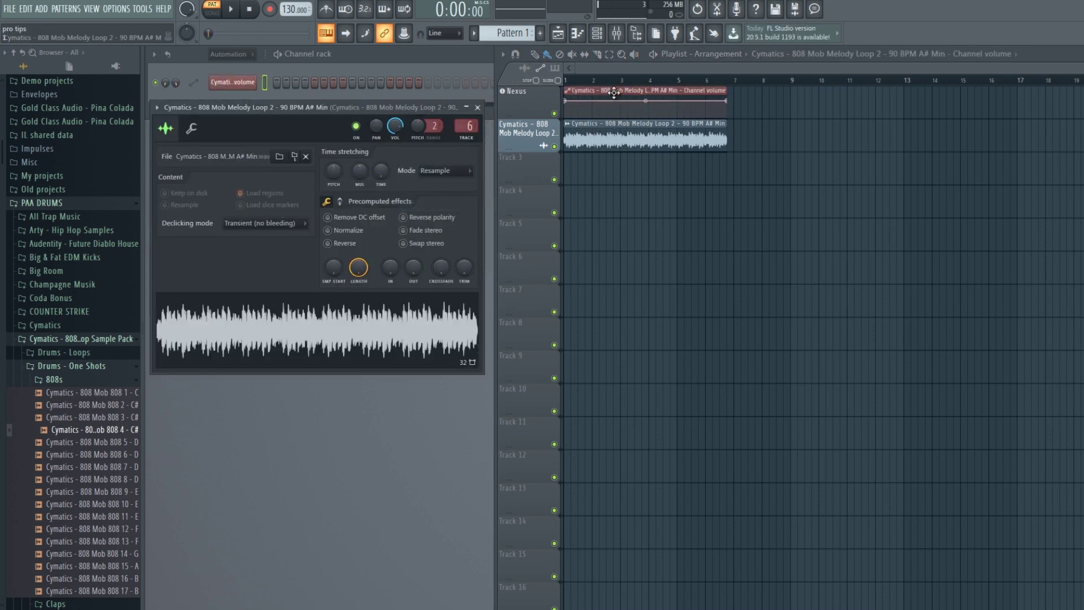
{"action": "left_click_drag", "start_coordinate": [614, 93], "coordinate": [614, 159]}
{"action": "right_click", "coordinate": [591, 176]}
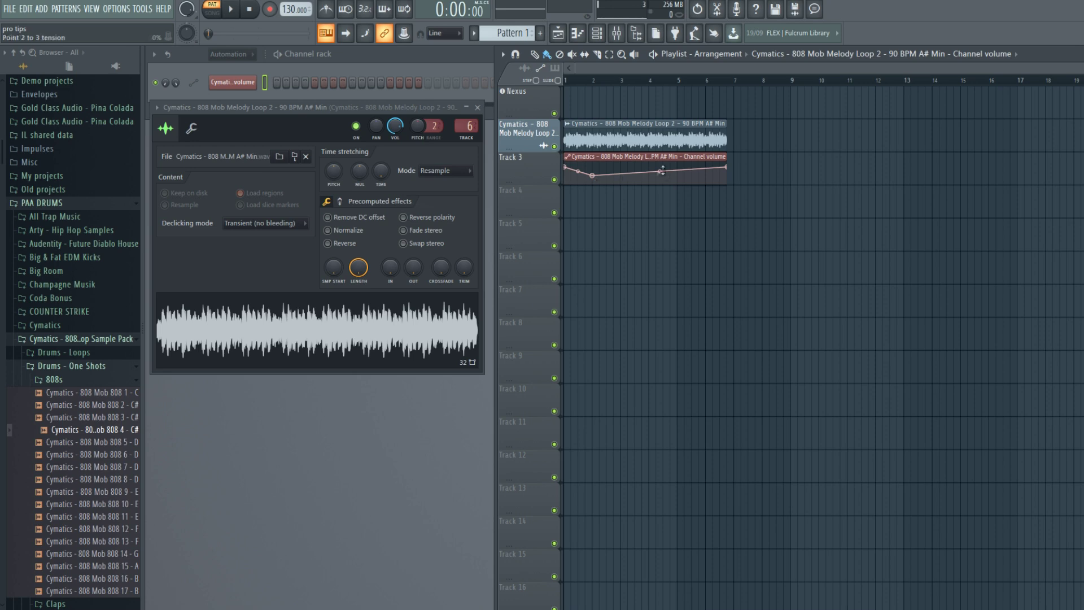
{"action": "left_click_drag", "start_coordinate": [648, 173], "coordinate": [680, 179]}
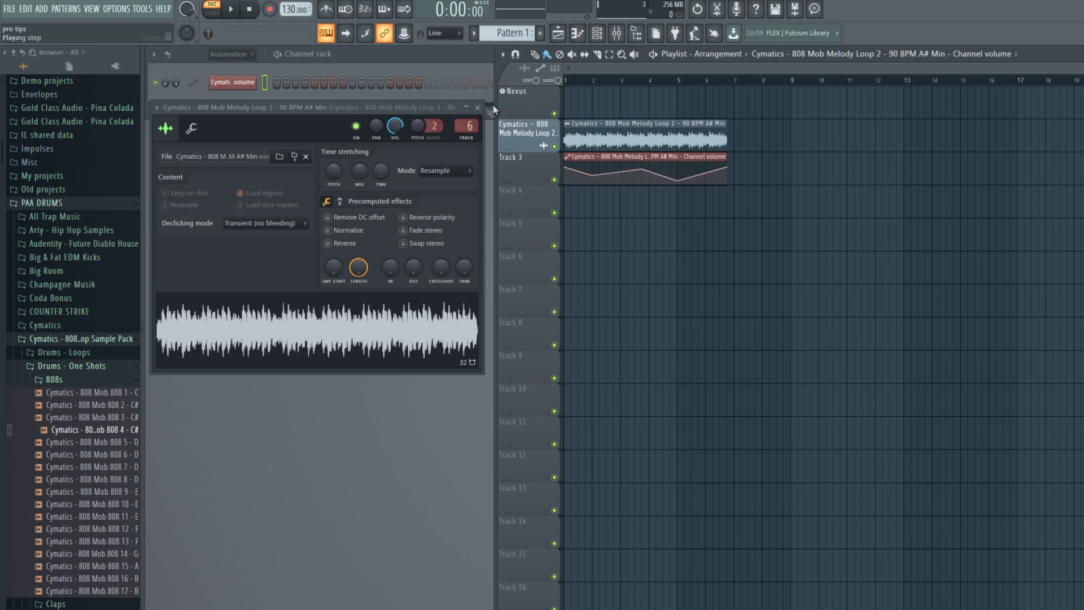
{"action": "left_click", "coordinate": [478, 107]}
Show all channels in the channel rack and place Melody Loop 6 - 130 BPM C Min at the start of Track 4.
{"action": "left_click", "coordinate": [228, 53]}
{"action": "left_click", "coordinate": [244, 66]}
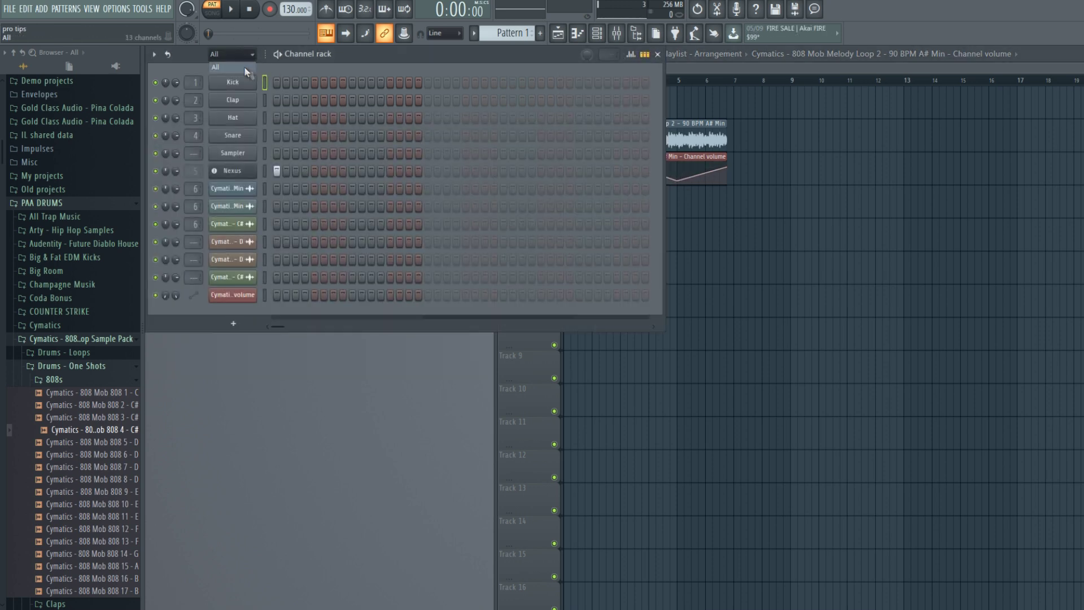
{"action": "left_click", "coordinate": [242, 225]}
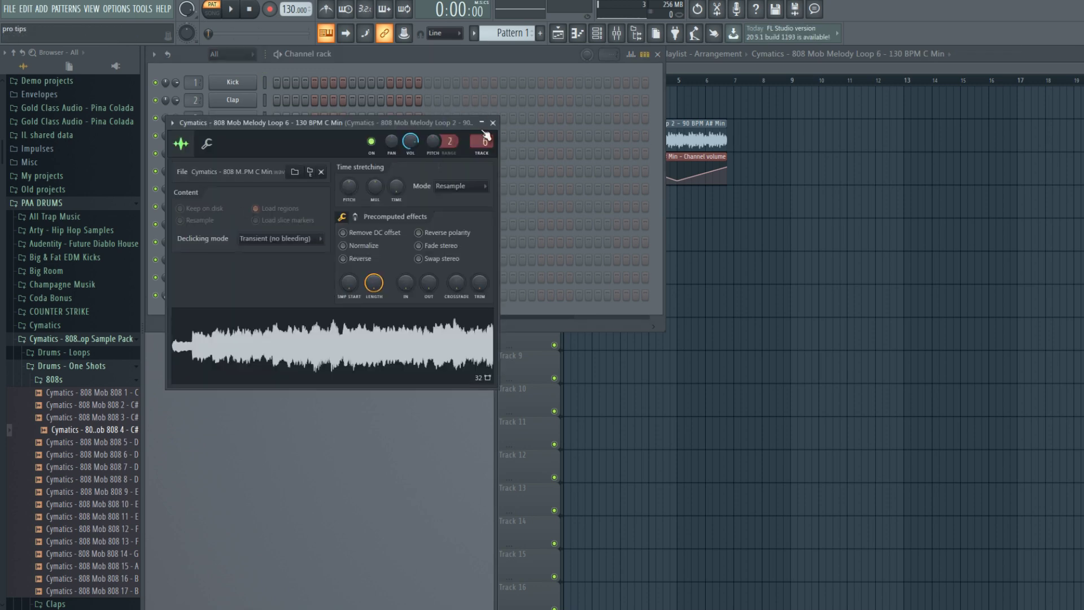
{"action": "left_click_drag", "start_coordinate": [400, 354], "coordinate": [581, 203]}
{"action": "left_click", "coordinate": [483, 124]}
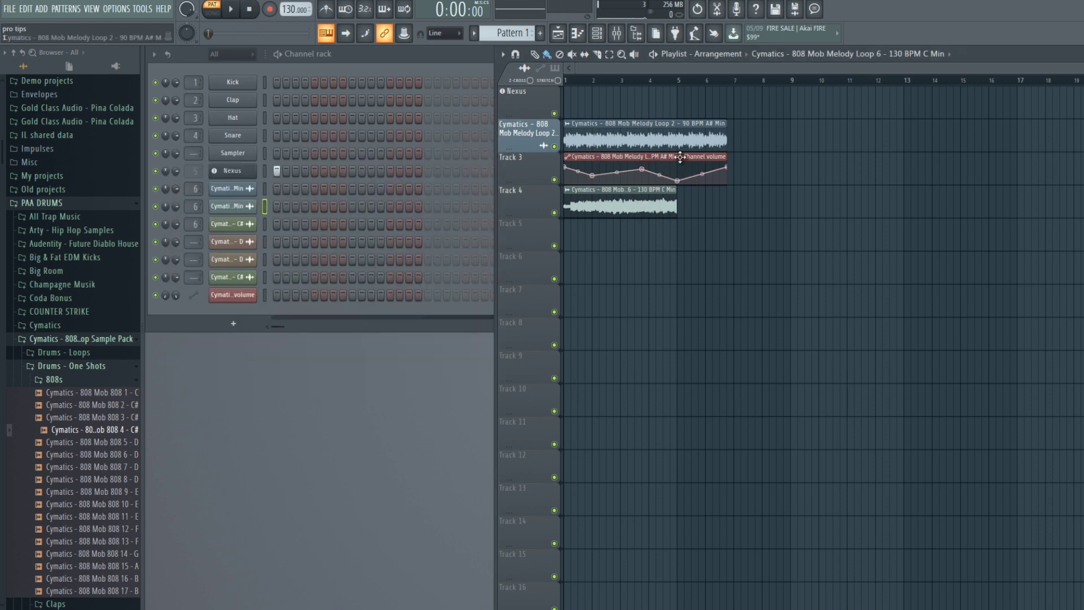
Create a channel volume automation clip for Melody Loop 6 on Track 5.
{"action": "double_click", "coordinate": [620, 196]}
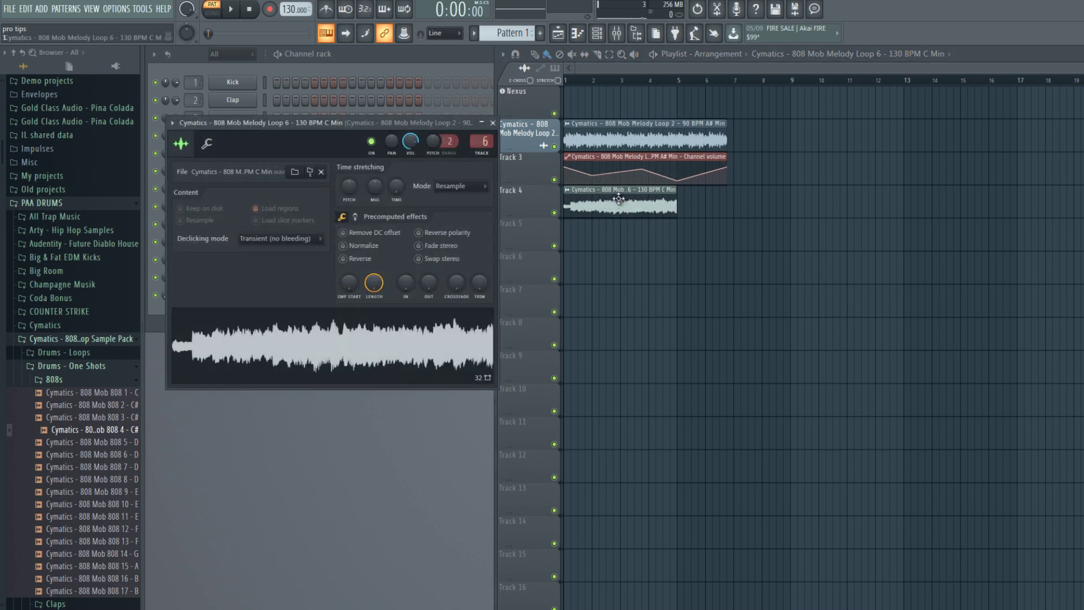
{"action": "right_click", "coordinate": [410, 145]}
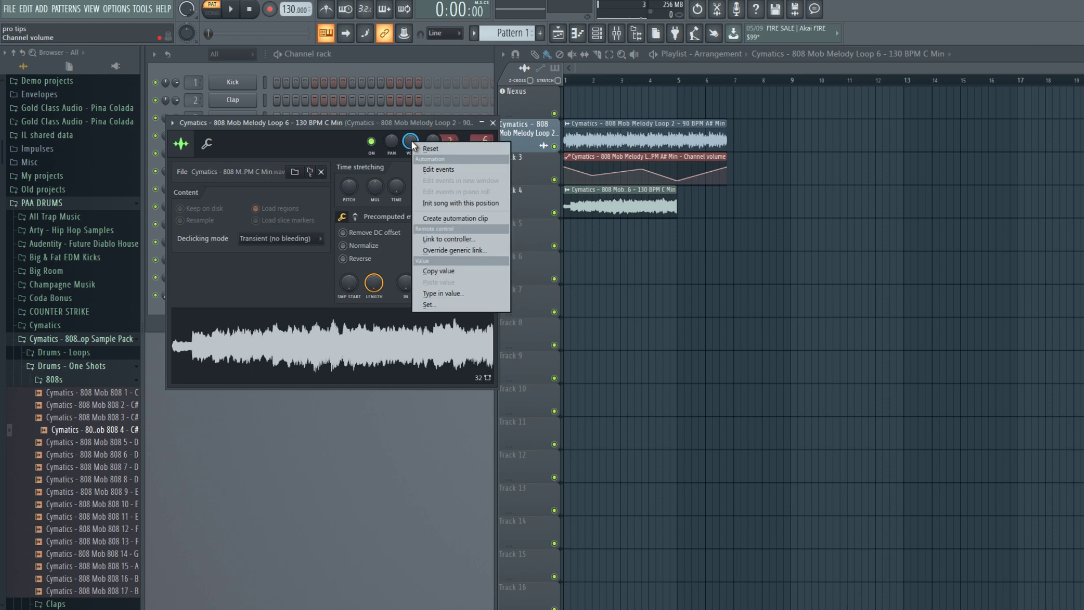
{"action": "left_click", "coordinate": [459, 220]}
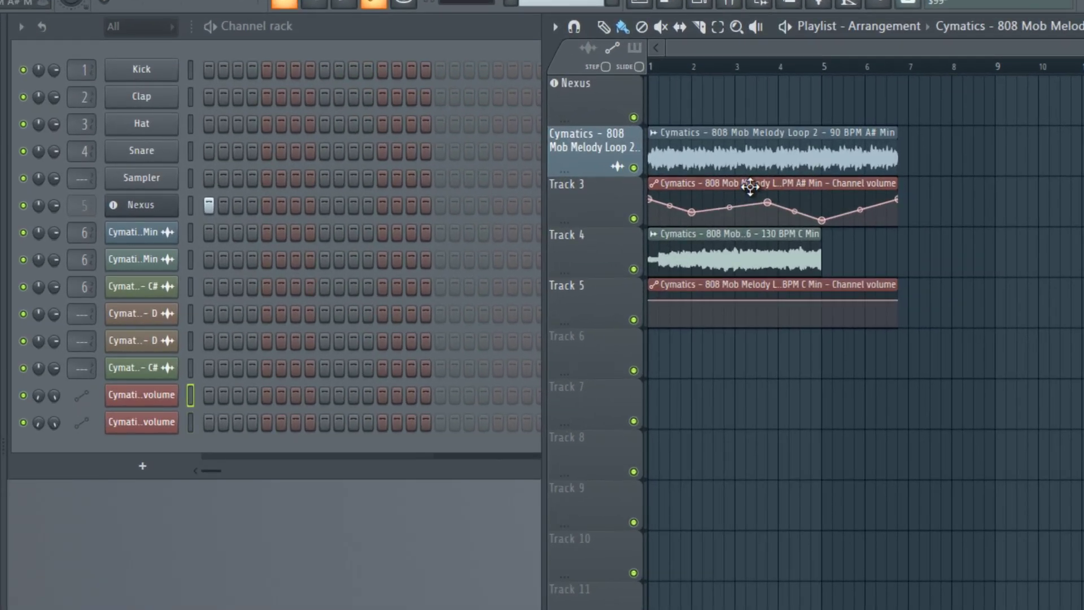
Copy the envelope state of Melody Loop 2's channel volume automation clip.
{"action": "double_click", "coordinate": [750, 187]}
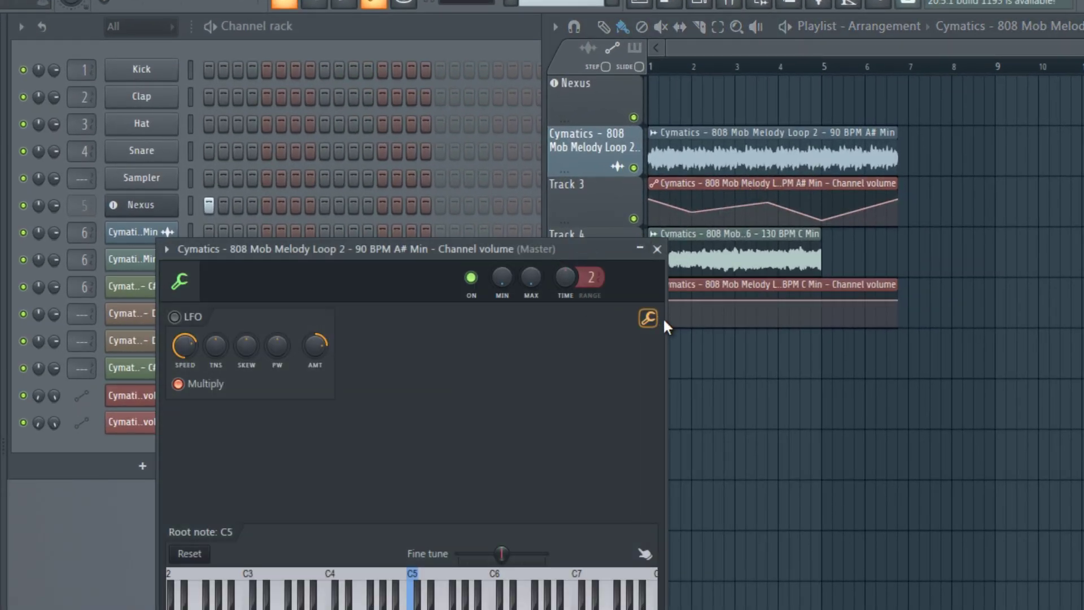
{"action": "left_click", "coordinate": [648, 321]}
{"action": "key", "text": "Escape"}
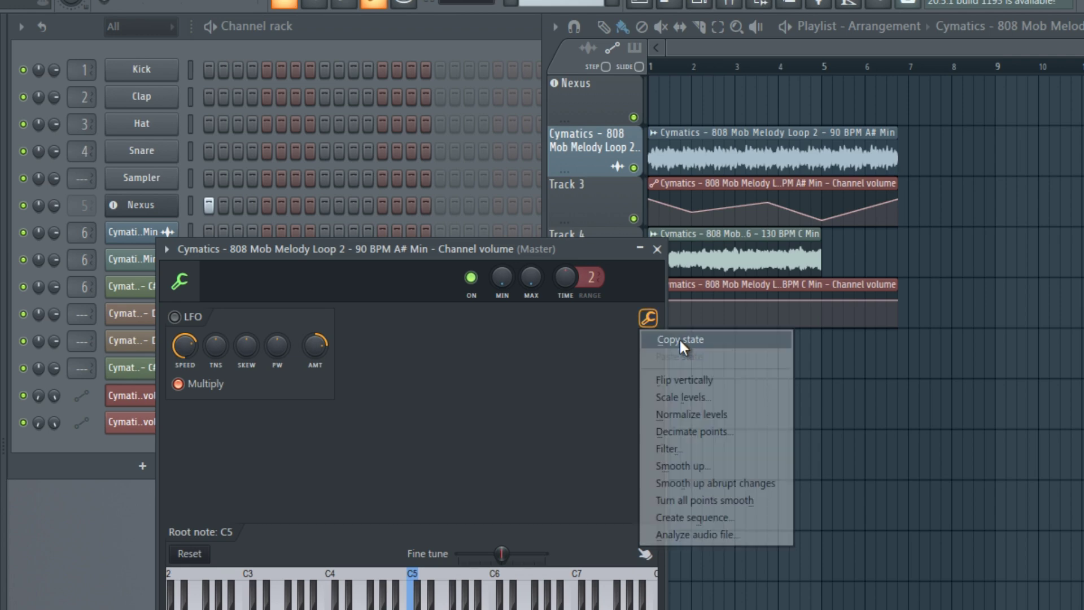
{"action": "left_click", "coordinate": [657, 249]}
Paste the copied envelope state into Melody Loop 6's channel volume automation clip.
{"action": "double_click", "coordinate": [691, 287]}
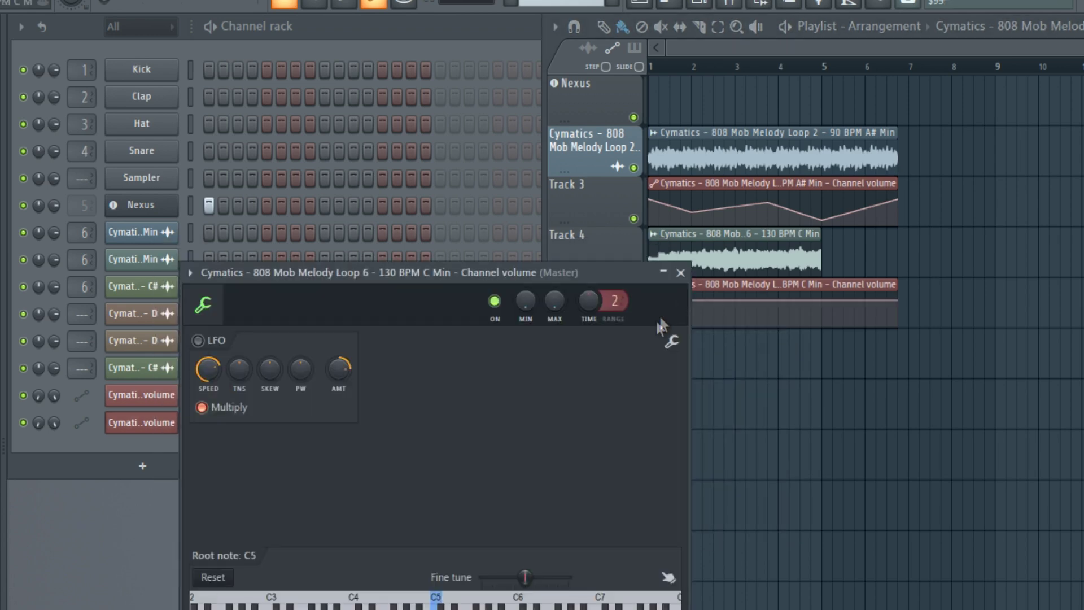
{"action": "left_click", "coordinate": [671, 340]}
{"action": "left_click", "coordinate": [684, 374]}
{"action": "left_click", "coordinate": [681, 273]}
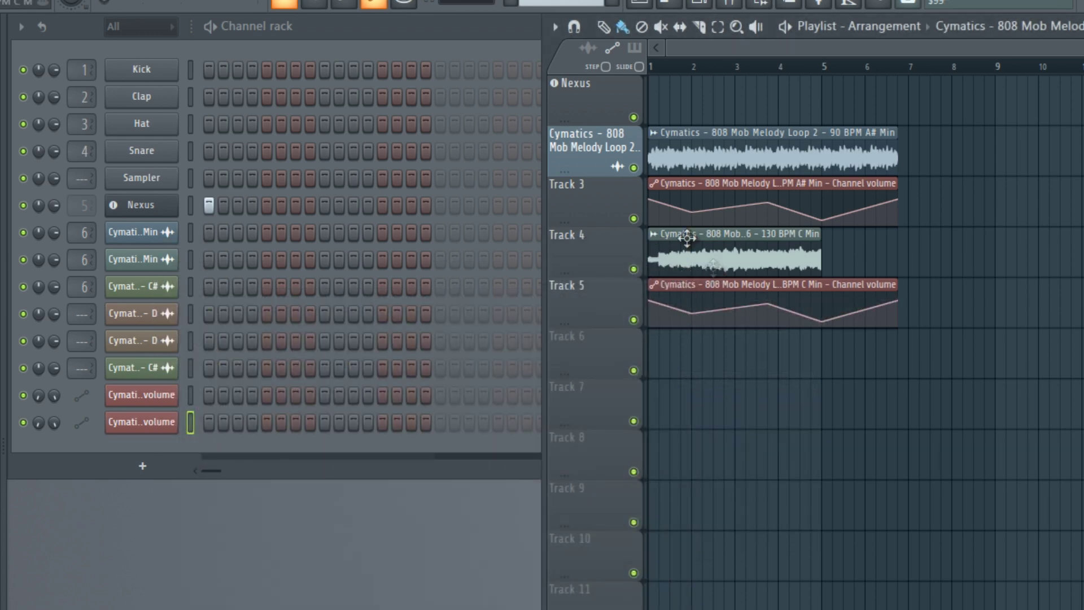
Solo Tracks 4 and 5 and play the song to hear Melody Loop 6 with its volume automation.
{"action": "right_click", "coordinate": [634, 270]}
{"action": "left_click", "coordinate": [633, 319]}
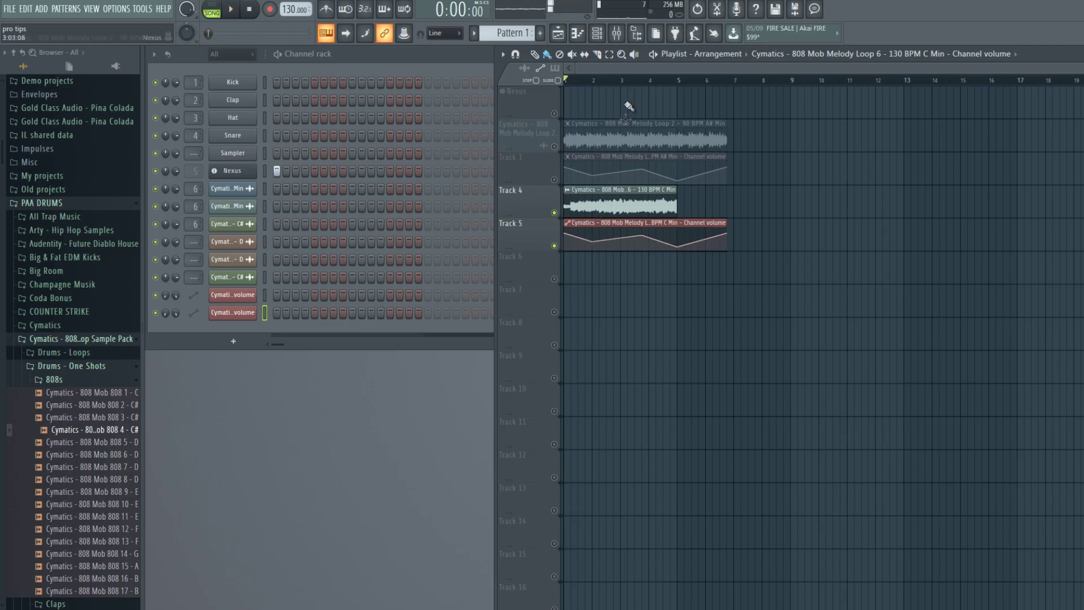
{"action": "key", "text": "space"}
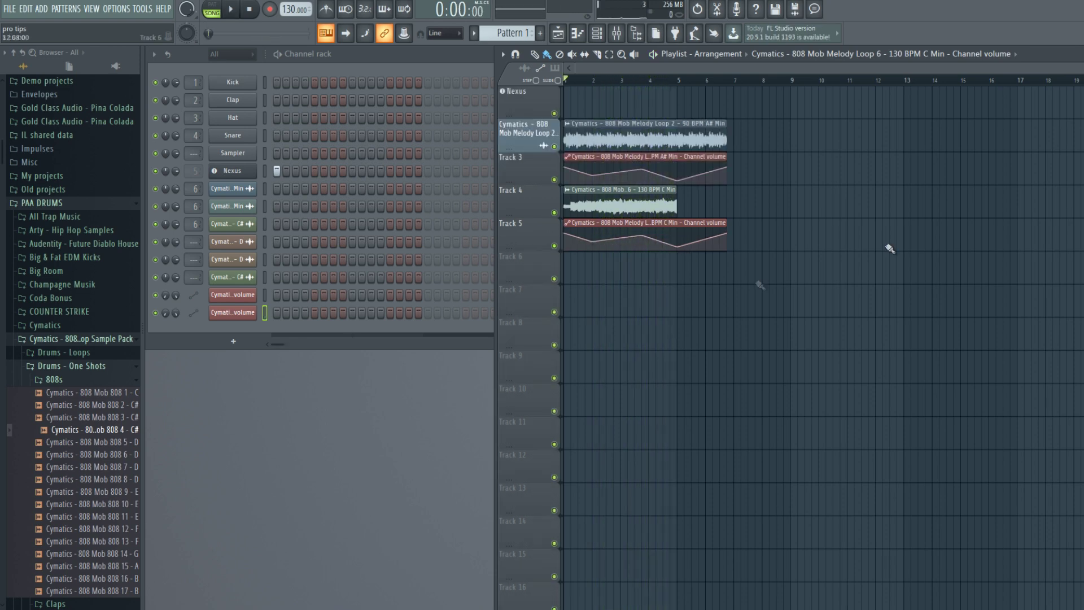
Add 808 Mob Top Drum Loop 2 - 140 BPM from the Top Drum Loops folder to Track 7 as an audio track.
{"action": "left_click", "coordinate": [68, 366]}
{"action": "left_click", "coordinate": [79, 353]}
{"action": "left_click", "coordinate": [73, 393]}
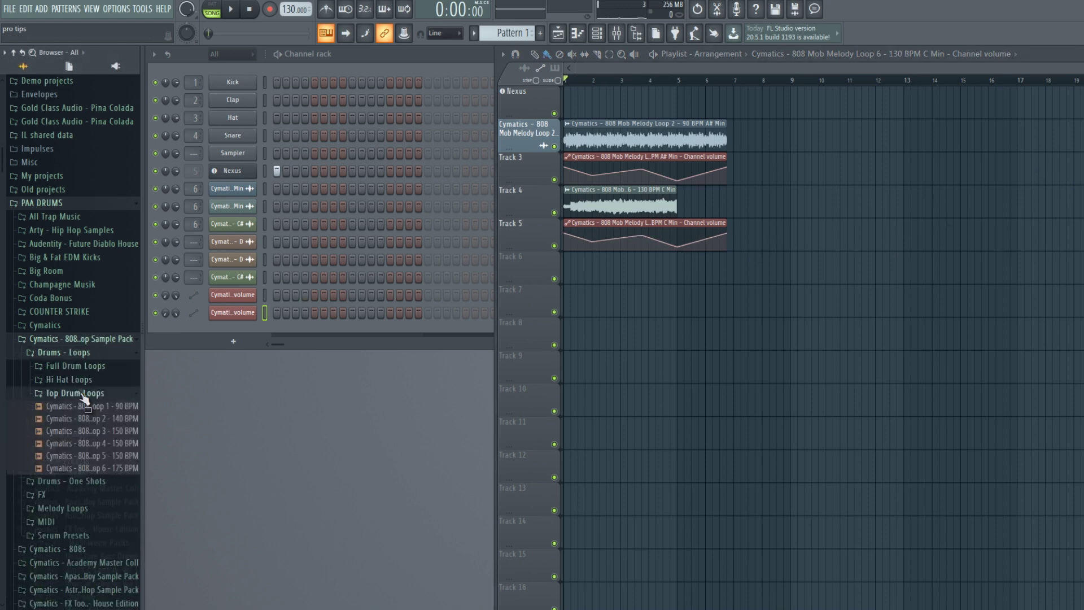
{"action": "left_click_drag", "start_coordinate": [90, 418], "coordinate": [527, 298]}
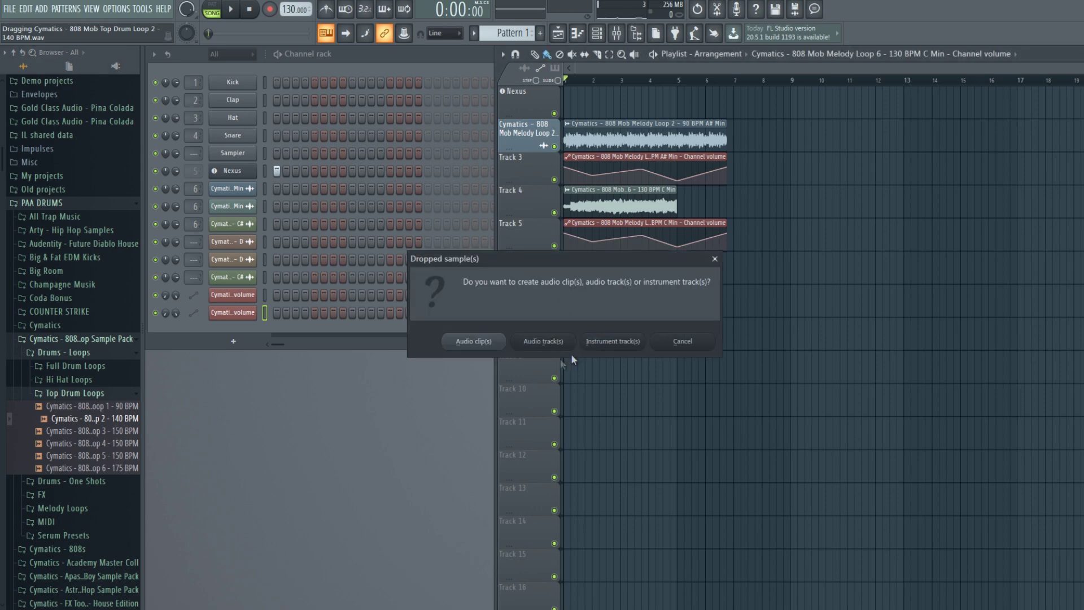
{"action": "left_click", "coordinate": [559, 343]}
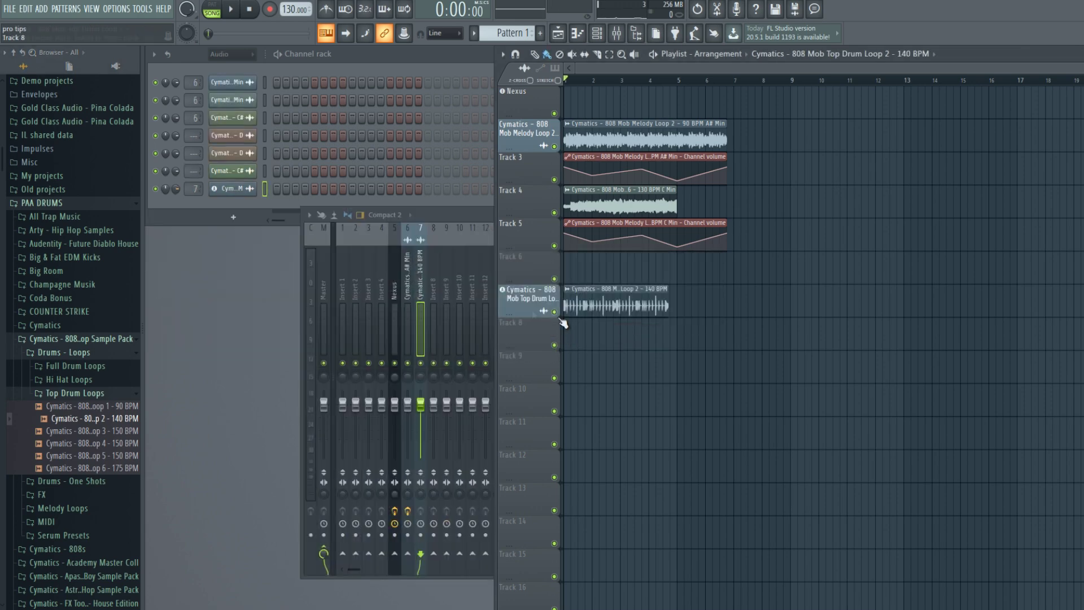
Create a channel volume automation clip for Top Drum Loop 2.
{"action": "double_click", "coordinate": [603, 299]}
{"action": "right_click", "coordinate": [397, 125]}
{"action": "left_click", "coordinate": [434, 193]}
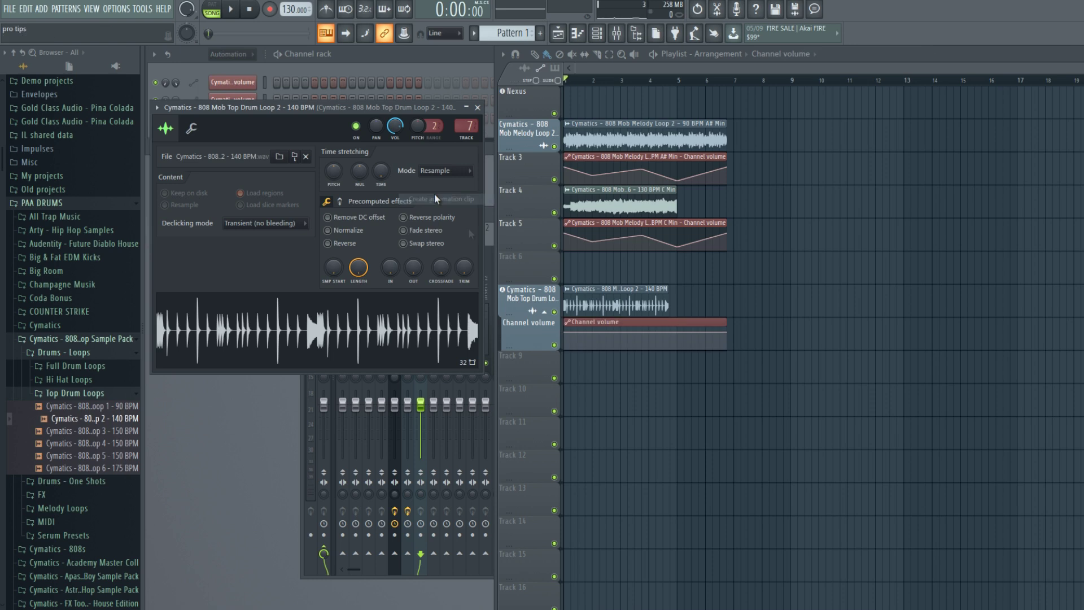
Collapse and expand the drum loop's track group, and add a lowered point just after bar 2 in its volume automation.
{"action": "left_click", "coordinate": [545, 313]}
{"action": "left_click", "coordinate": [546, 312]}
{"action": "left_click", "coordinate": [546, 312]}
{"action": "left_click", "coordinate": [546, 312]}
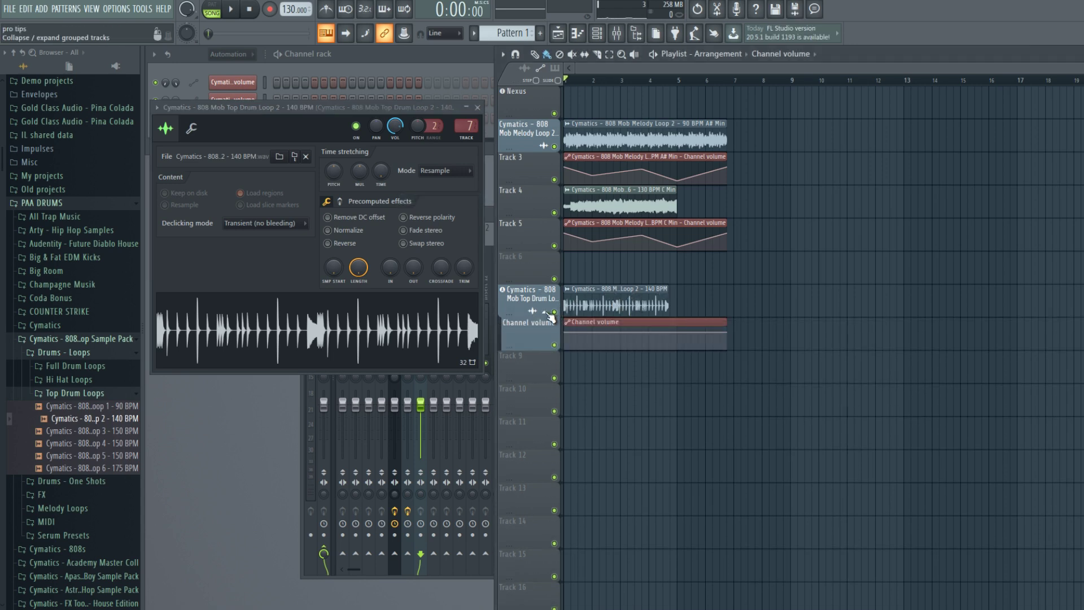
{"action": "left_click", "coordinate": [547, 312]}
{"action": "left_click", "coordinate": [547, 312]}
{"action": "right_click", "coordinate": [600, 341]}
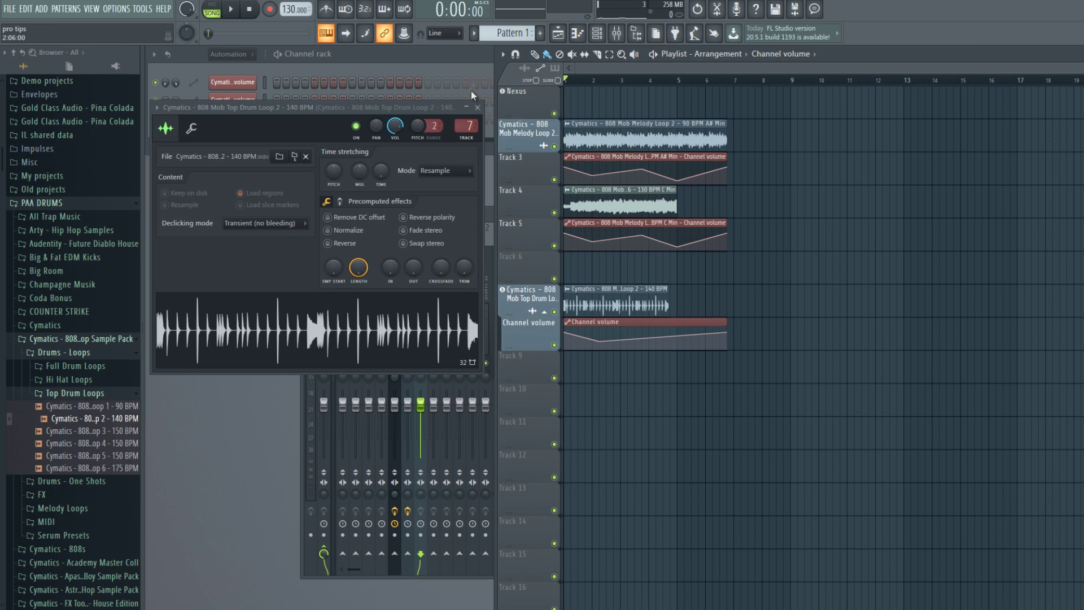
{"action": "left_click", "coordinate": [477, 107]}
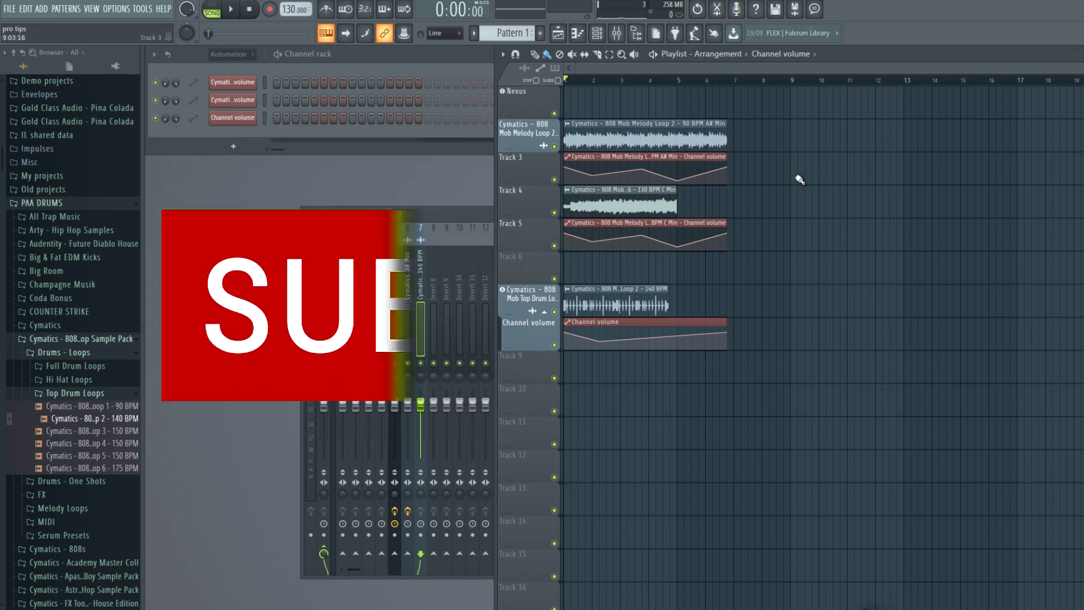